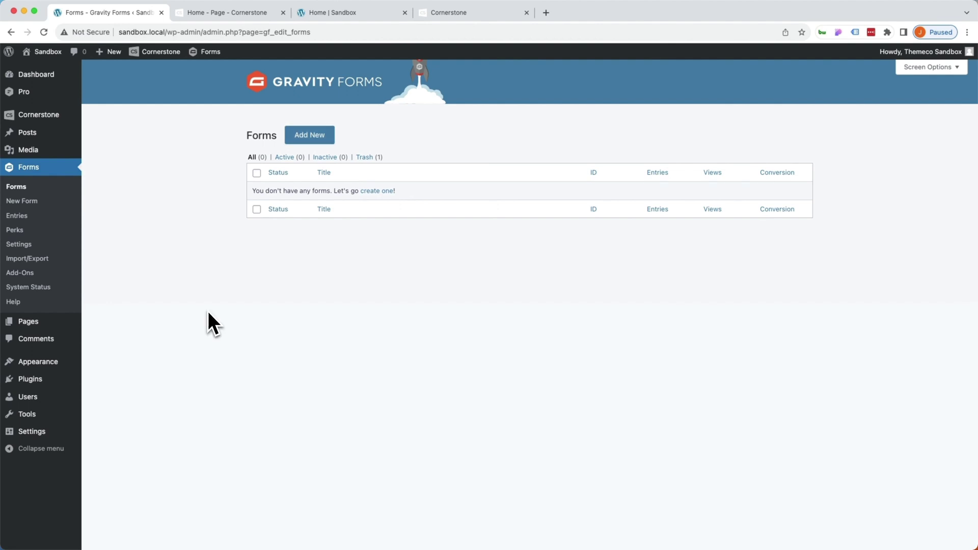
- Open the Installed Plugins list and highlight the Cornerstone Charts plugin
mouse_move(59, 380)
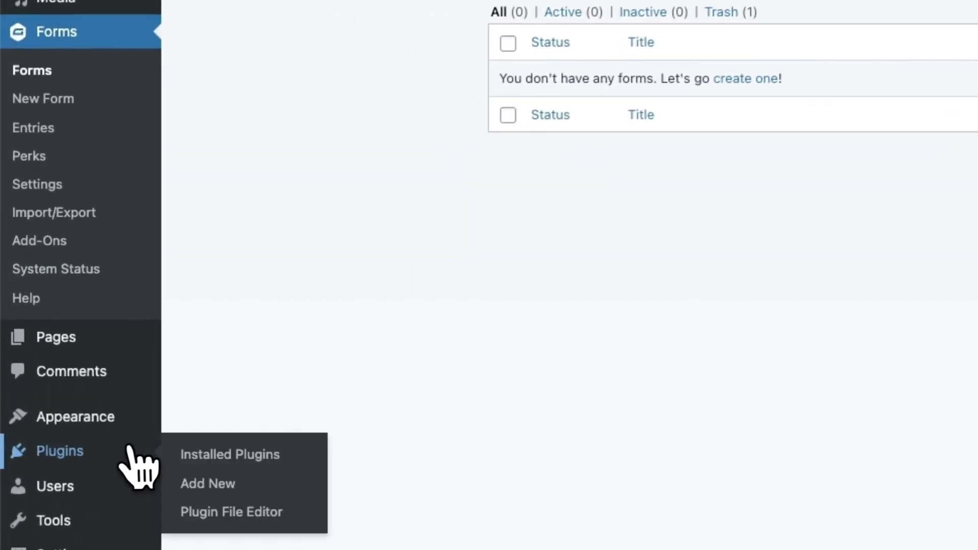
click(102, 454)
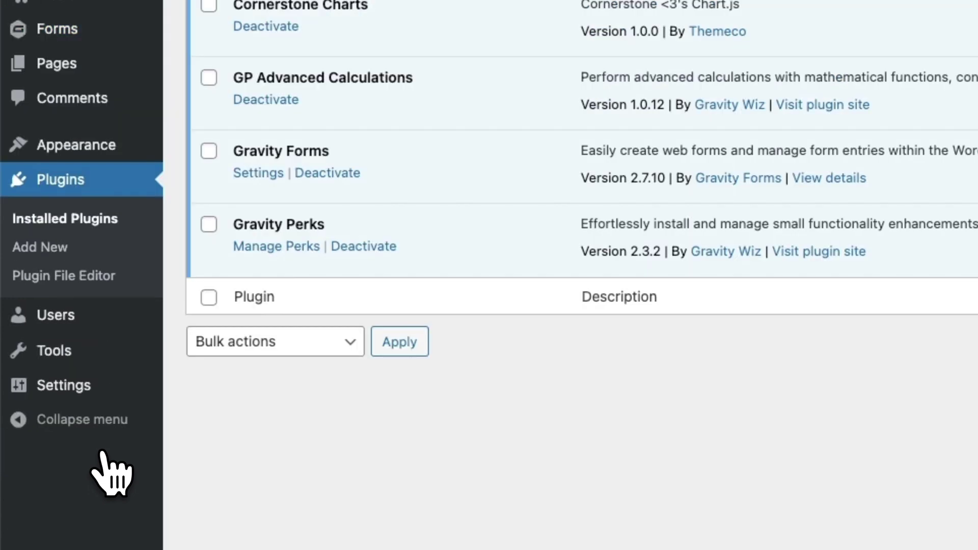
scroll(218, 371, up, 5)
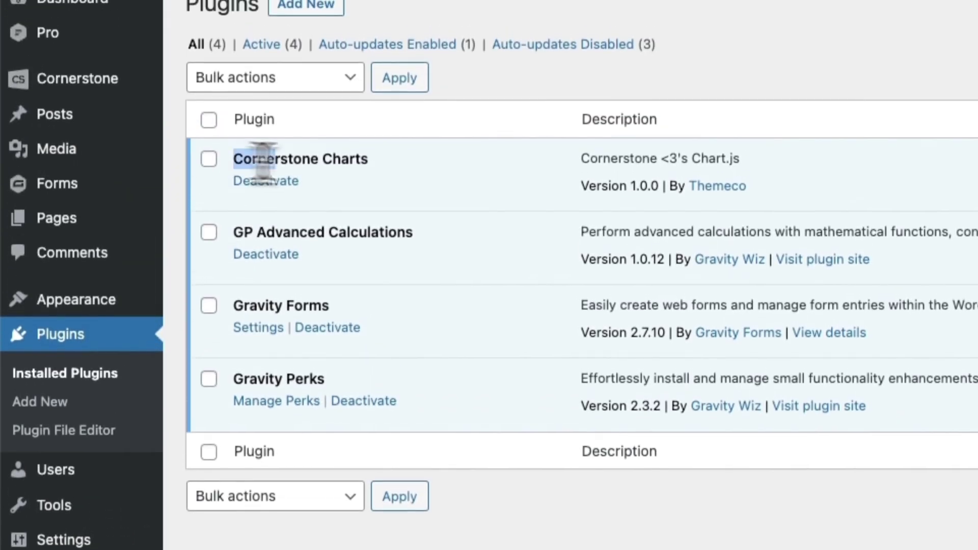
drag(258, 162, 415, 217)
click(409, 199)
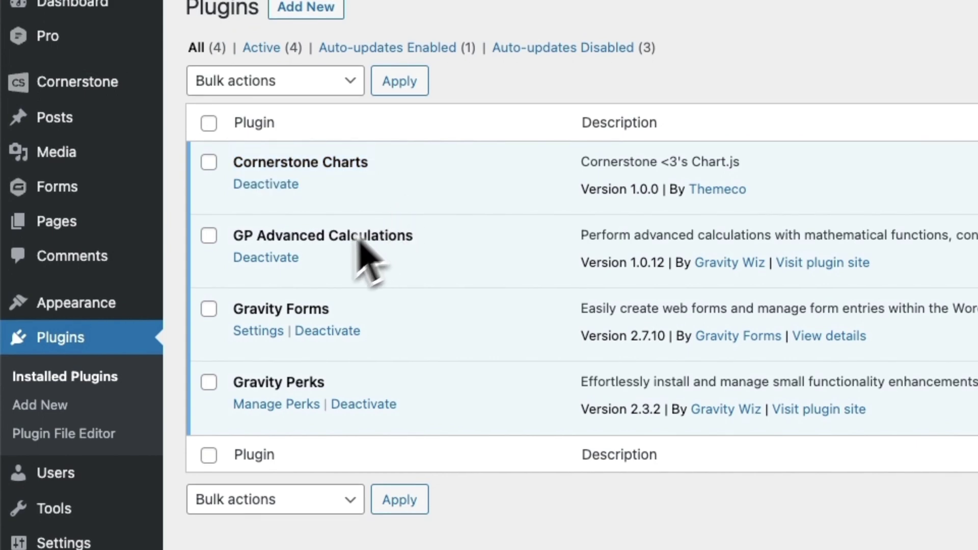
- Highlight Gravity Forms, Gravity Perks and GP Advanced Calculations, then return to the Forms list
drag(234, 310, 380, 321)
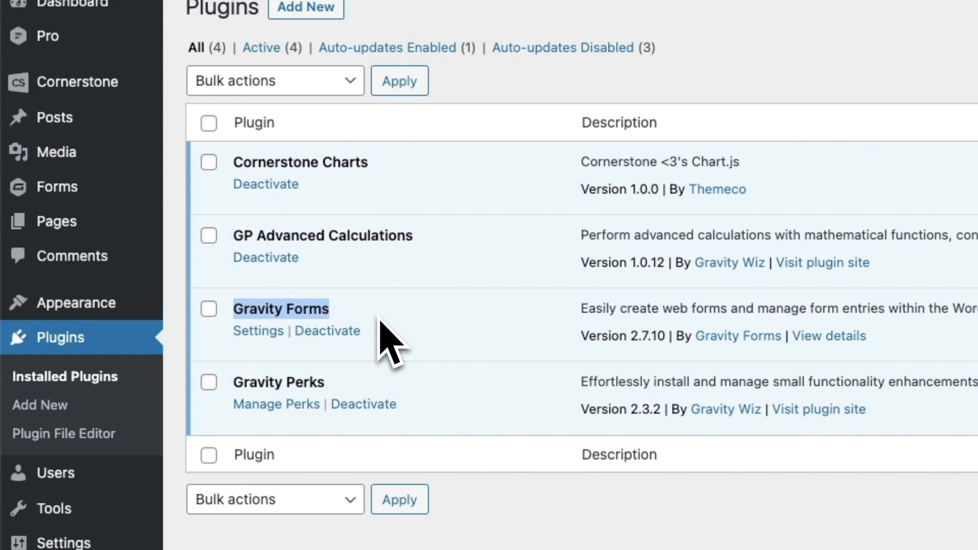
drag(330, 385, 230, 387)
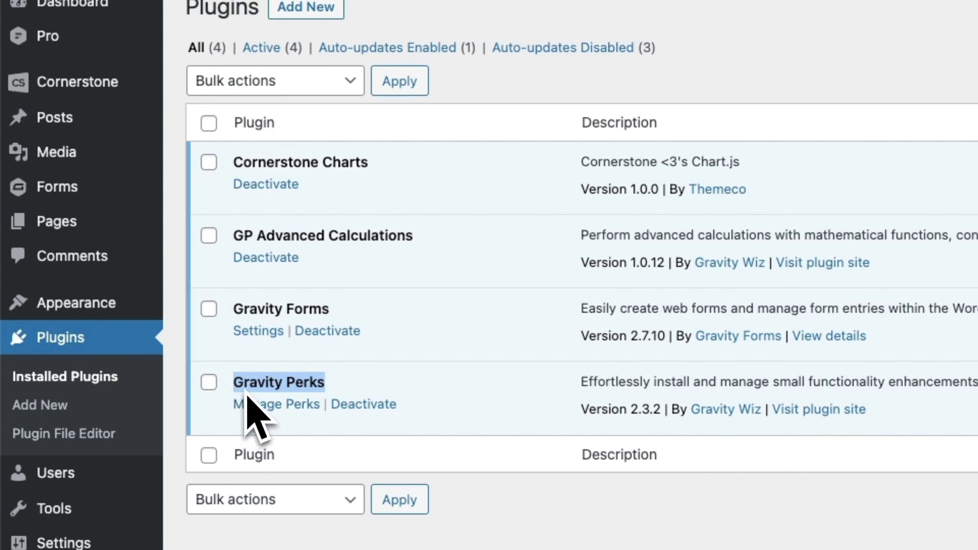
drag(413, 236, 231, 235)
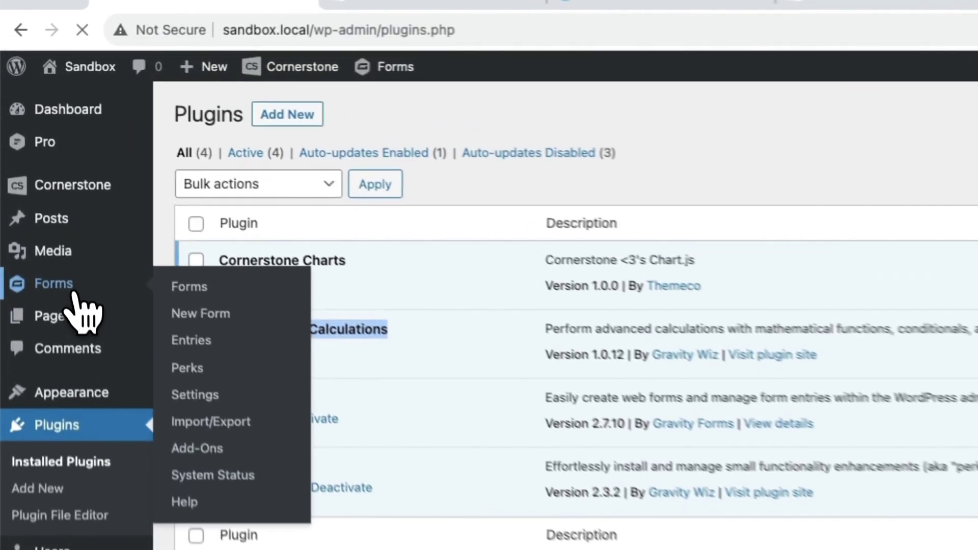
click(39, 169)
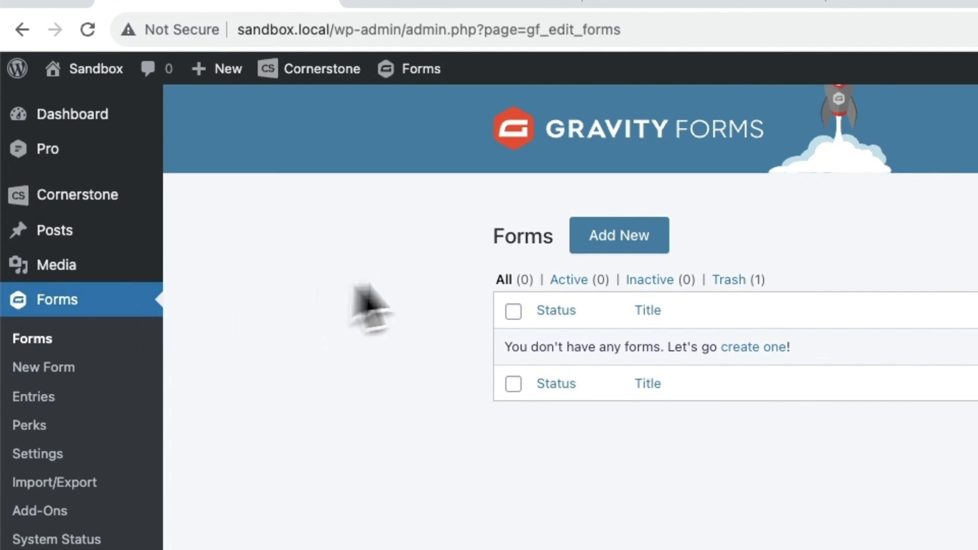
- Create a new blank Gravity Form titled 'ROI Calculator'
click(622, 204)
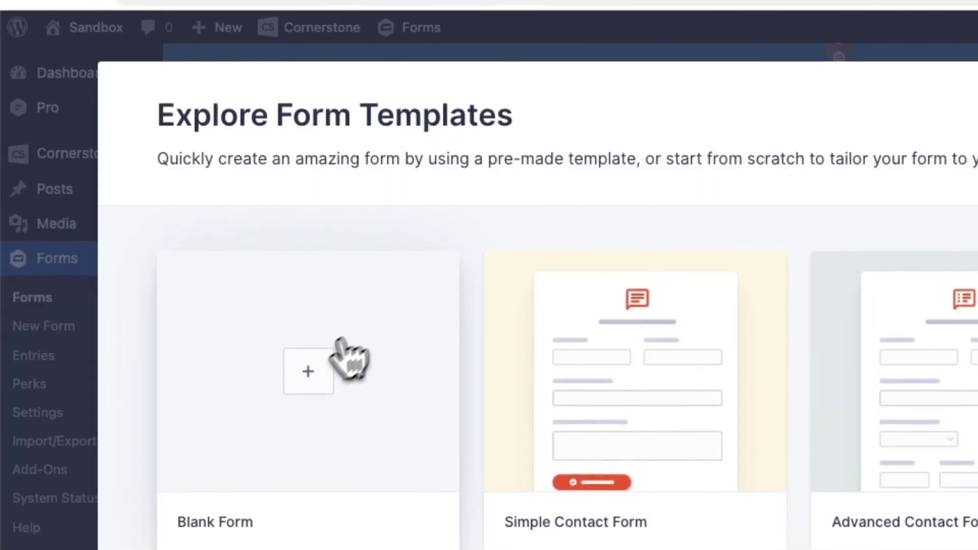
click(345, 295)
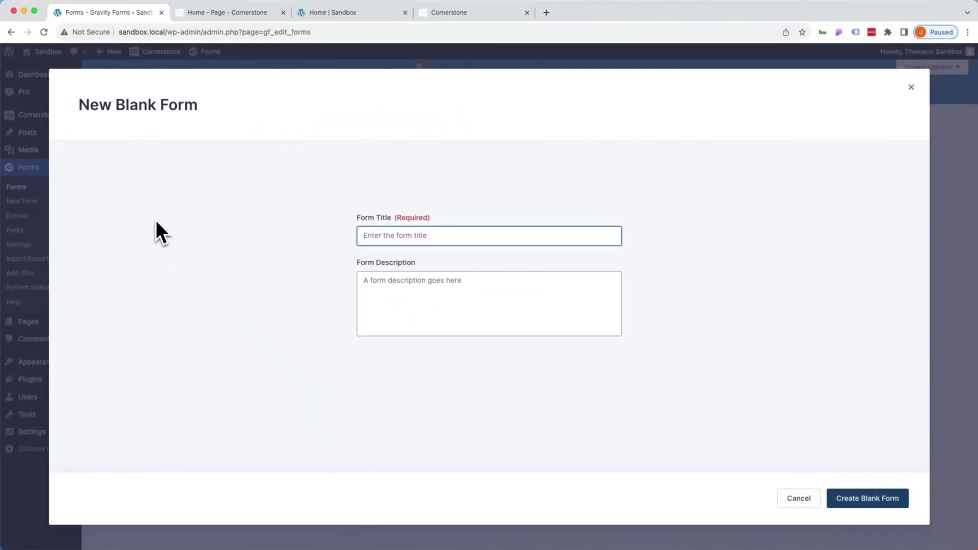
text(ROI Calculator)
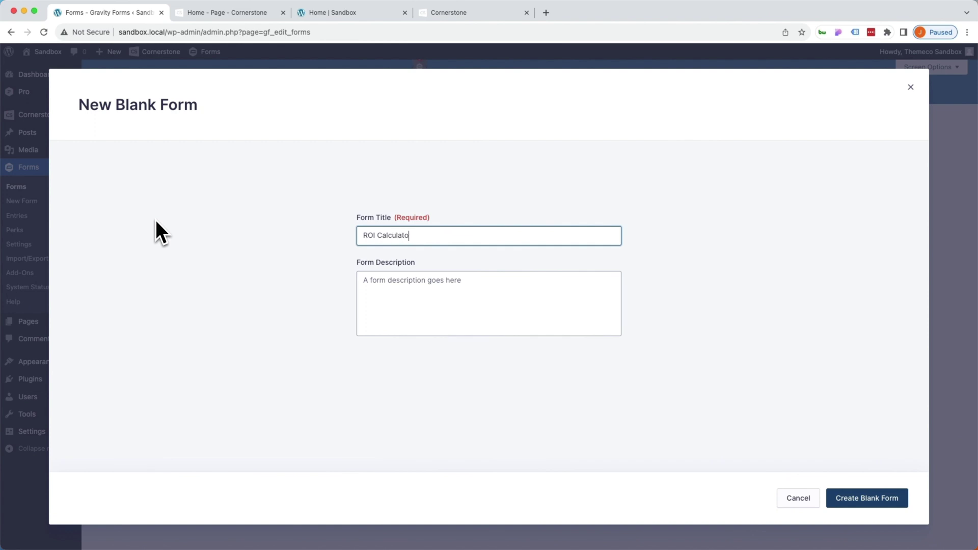
click(848, 499)
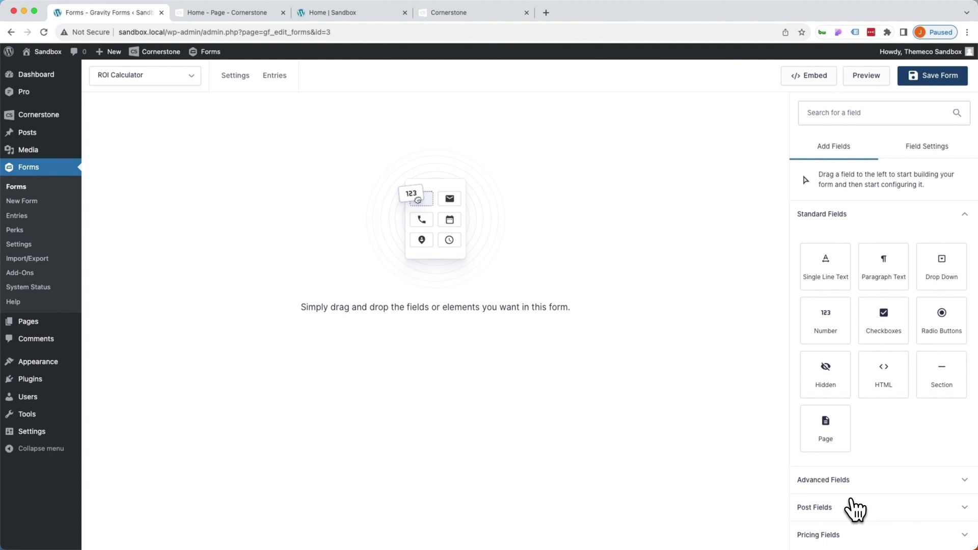
- Add a Number field labelled 'Invested Total' to the empty form
click(866, 479)
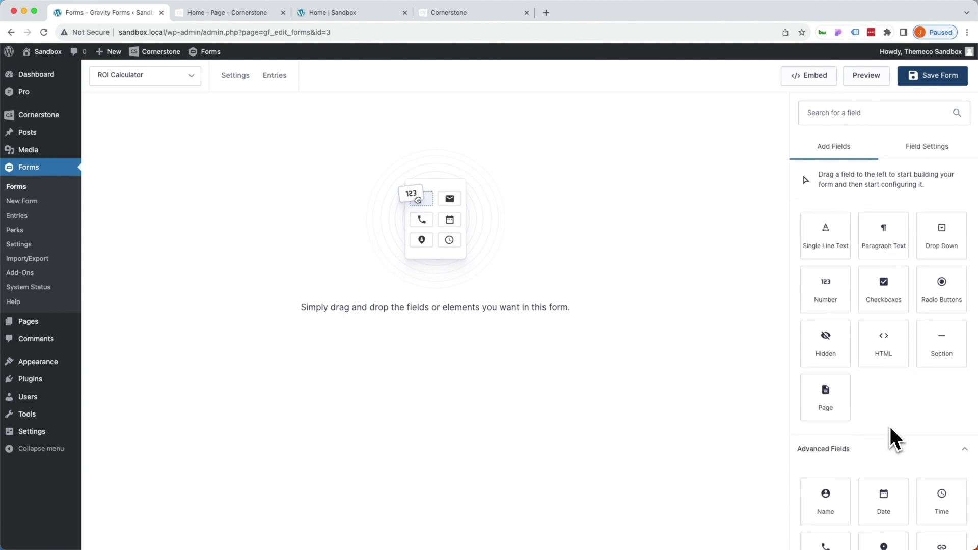
drag(840, 305, 391, 183)
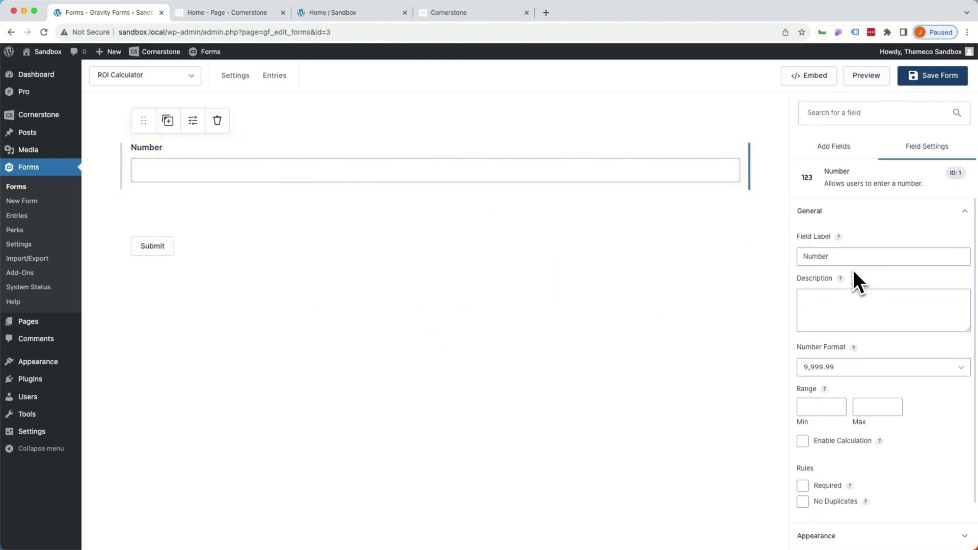
double_click(843, 258)
text(Invested Total)
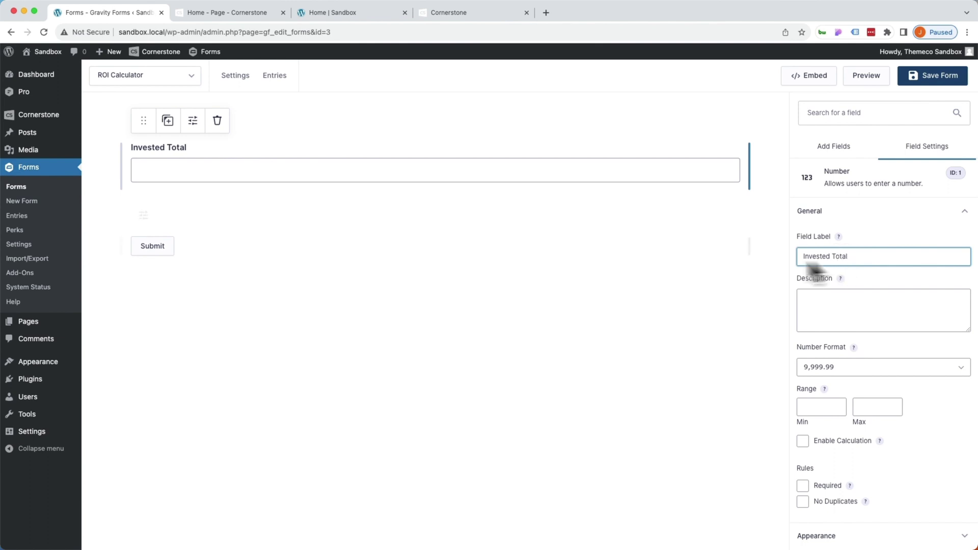
- Add a second Number field labelled 'Expected Interest Rate' below it
click(820, 152)
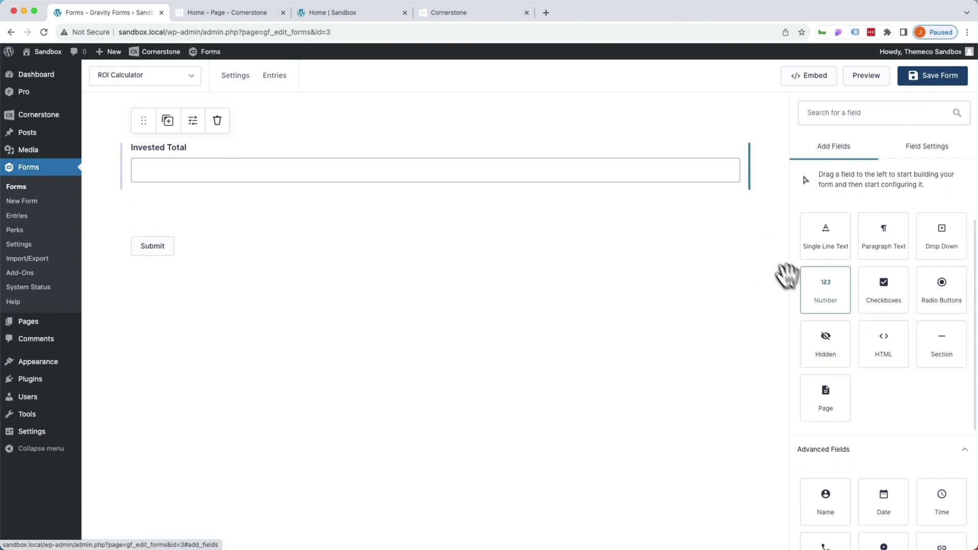
drag(825, 291, 283, 232)
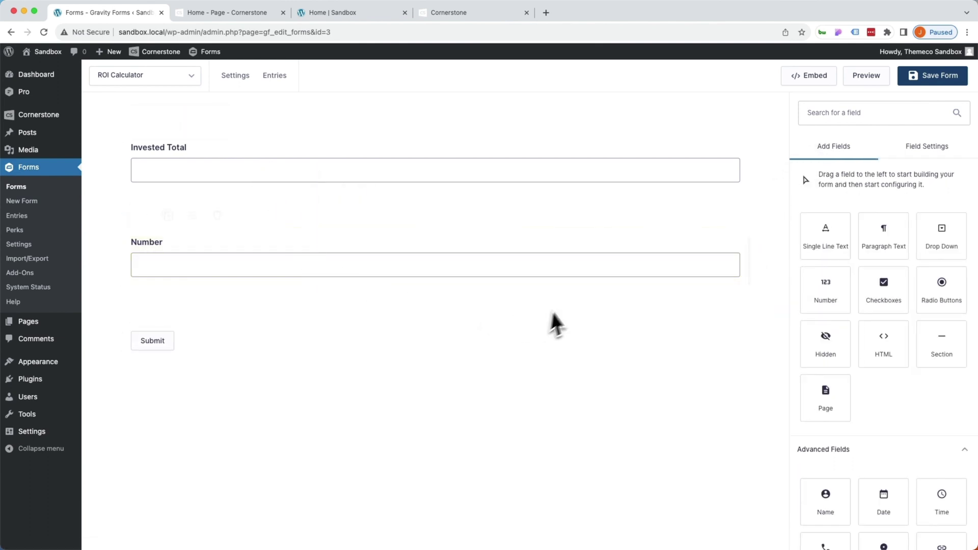
click(497, 282)
double_click(834, 258)
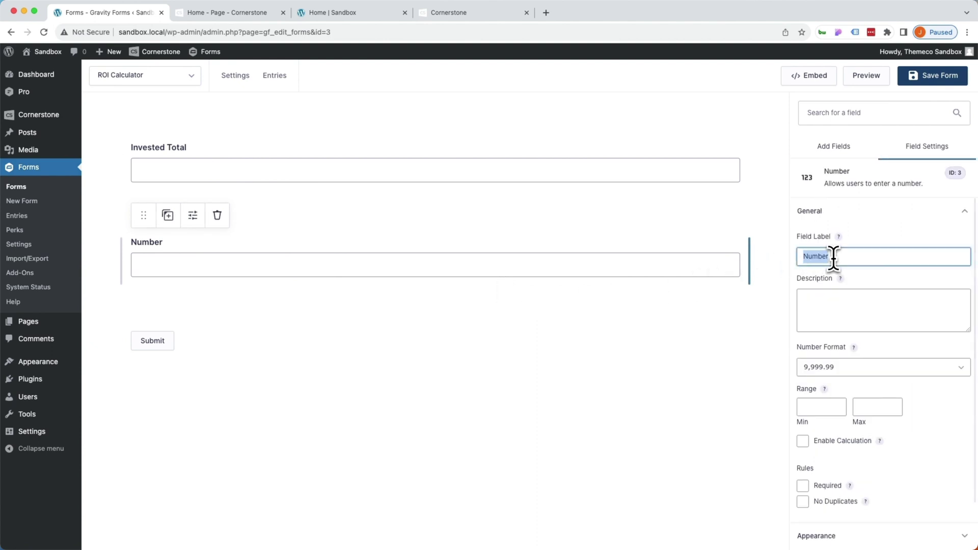
text(Expected Interest Rate)
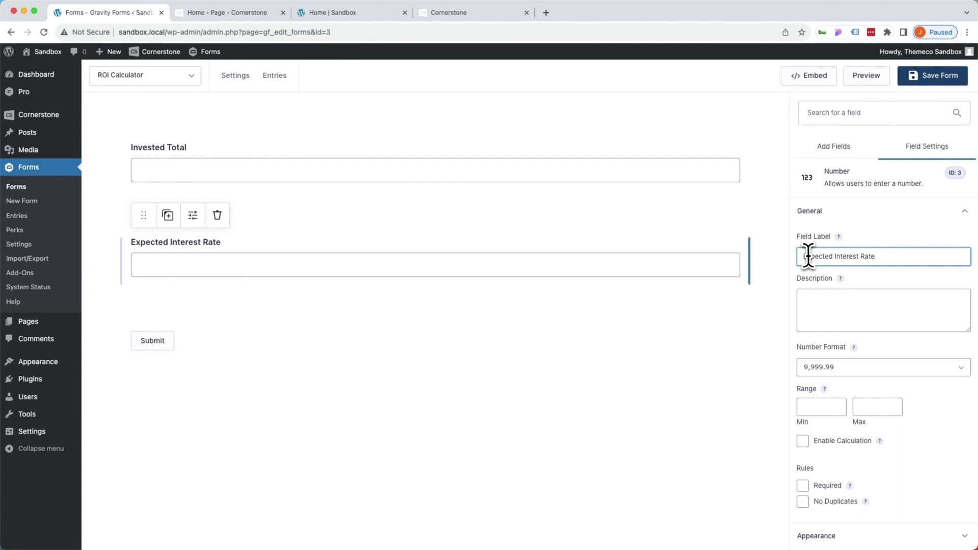
click(834, 146)
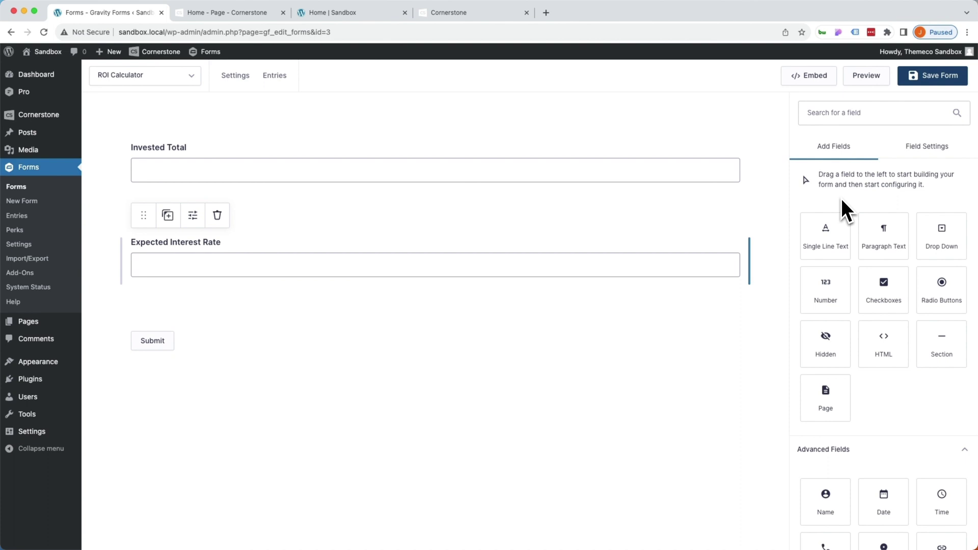
- Add a third Number field labelled 'Converted interest rate'
drag(826, 288, 383, 304)
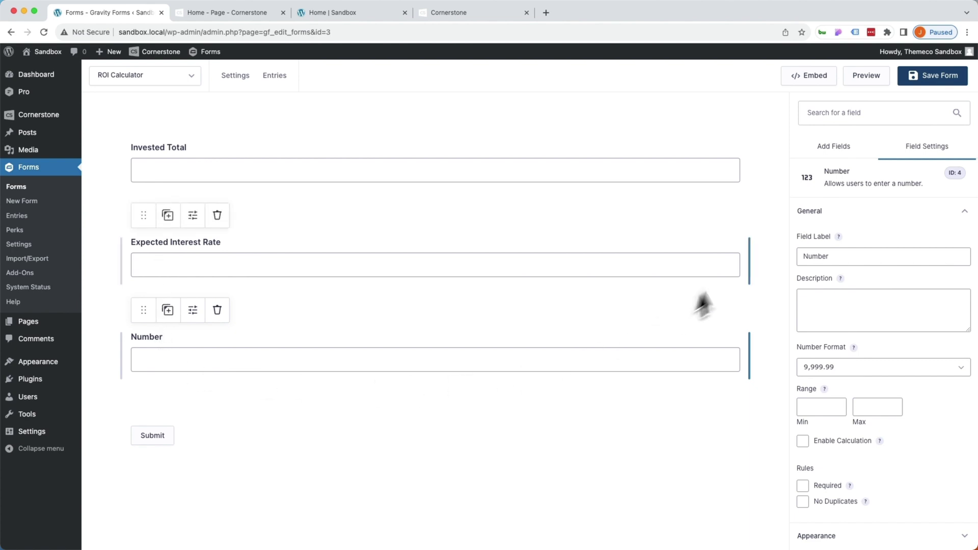
double_click(859, 256)
text(Converted )
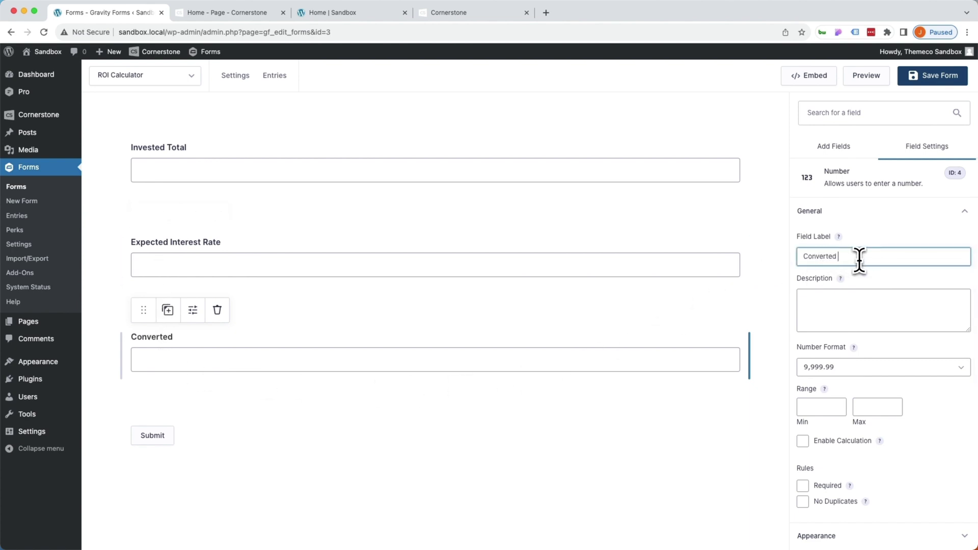
text(interest rate)
- Enable calculation with formula {Expected Interest Rate:3} / 100 and save the form
click(803, 441)
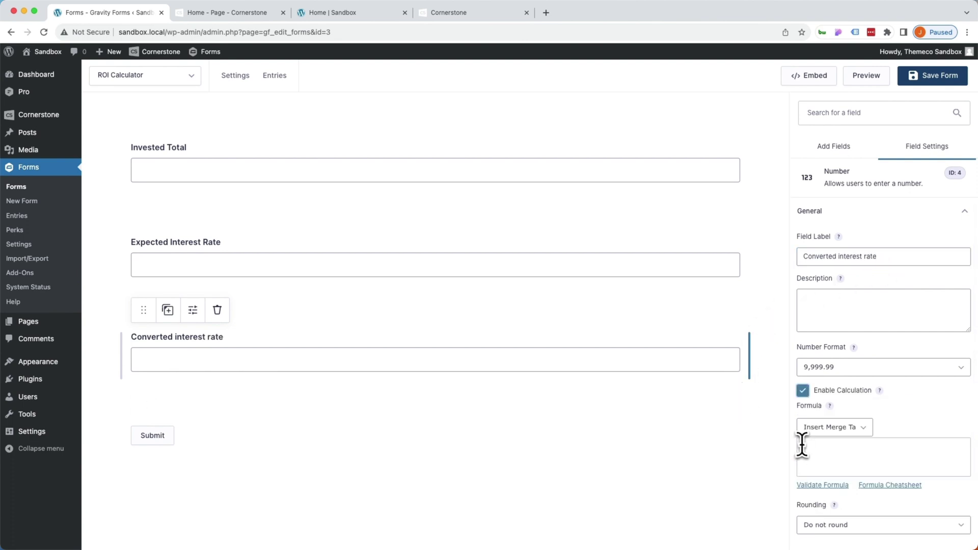
click(808, 456)
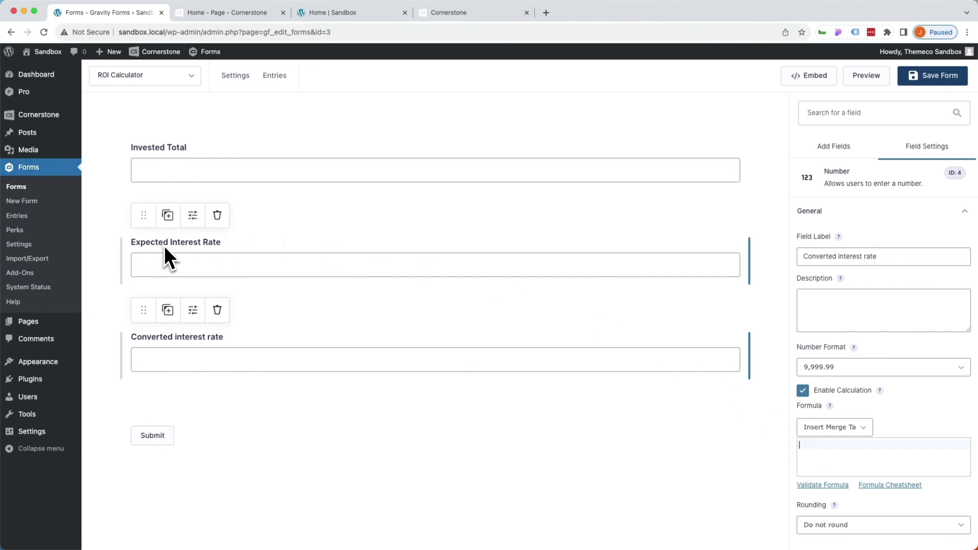
click(843, 427)
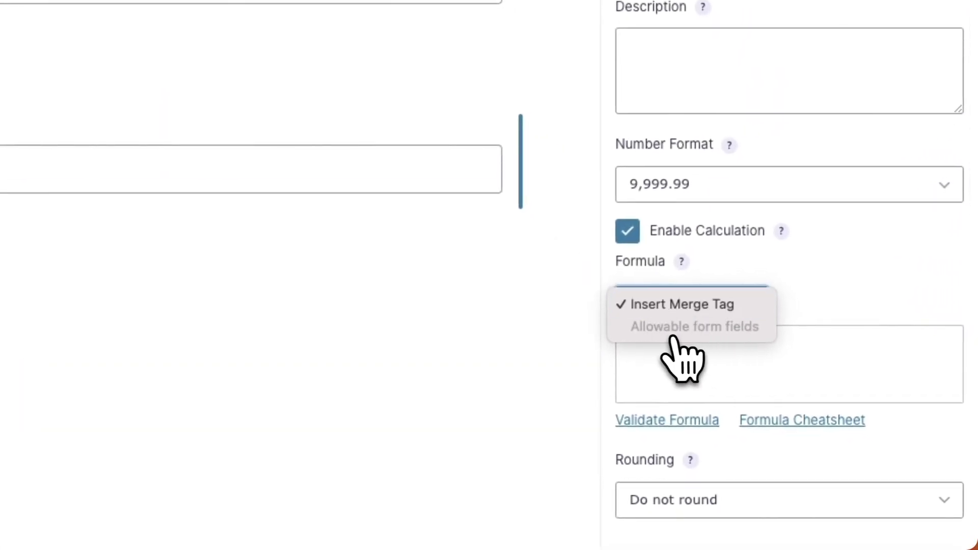
click(898, 301)
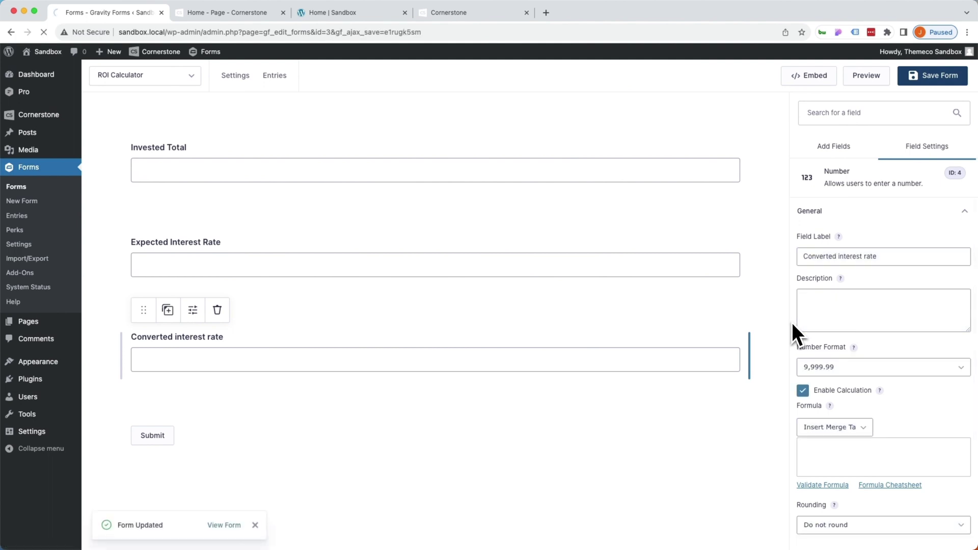
click(534, 359)
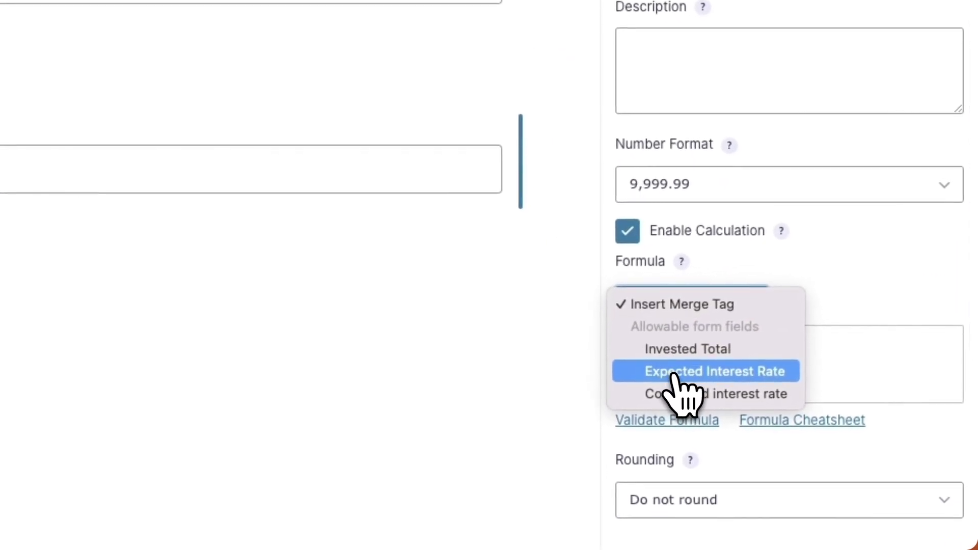
click(694, 380)
text(/ 100)
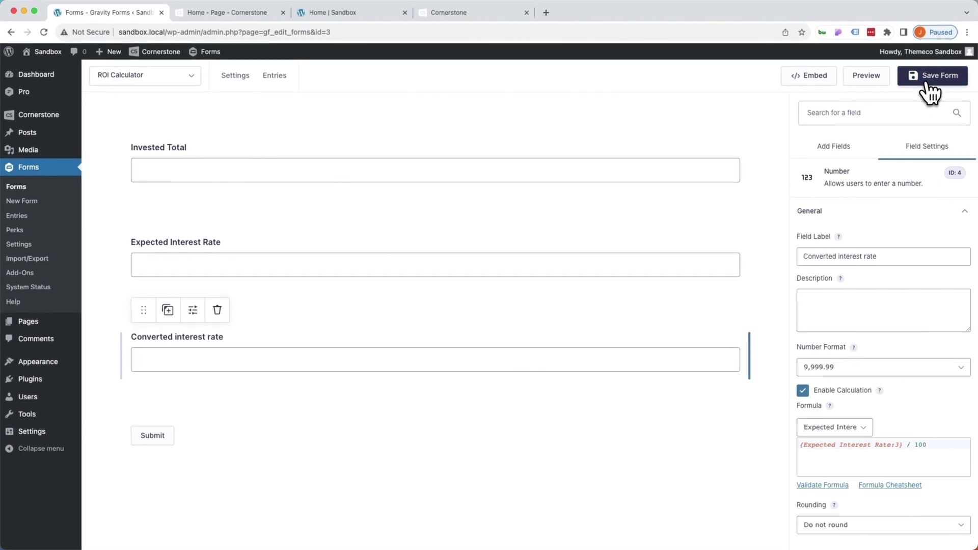
click(927, 81)
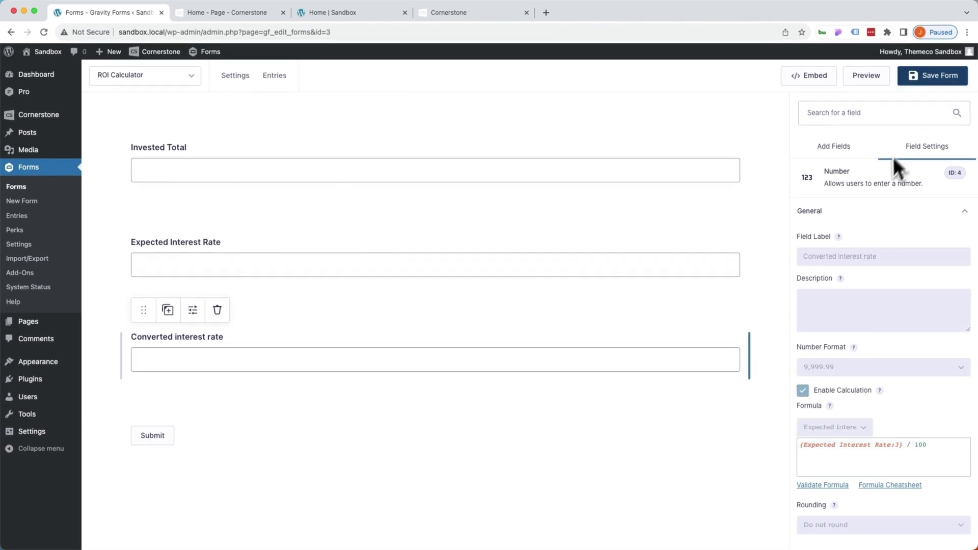
- Add another Number field, save the form, and label the new field 'Year 1'
click(834, 148)
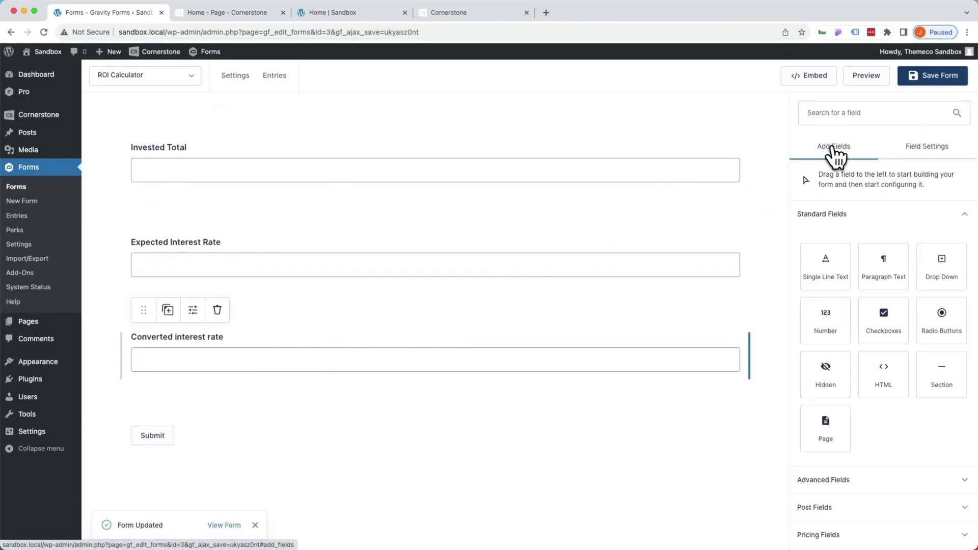
drag(833, 335, 390, 402)
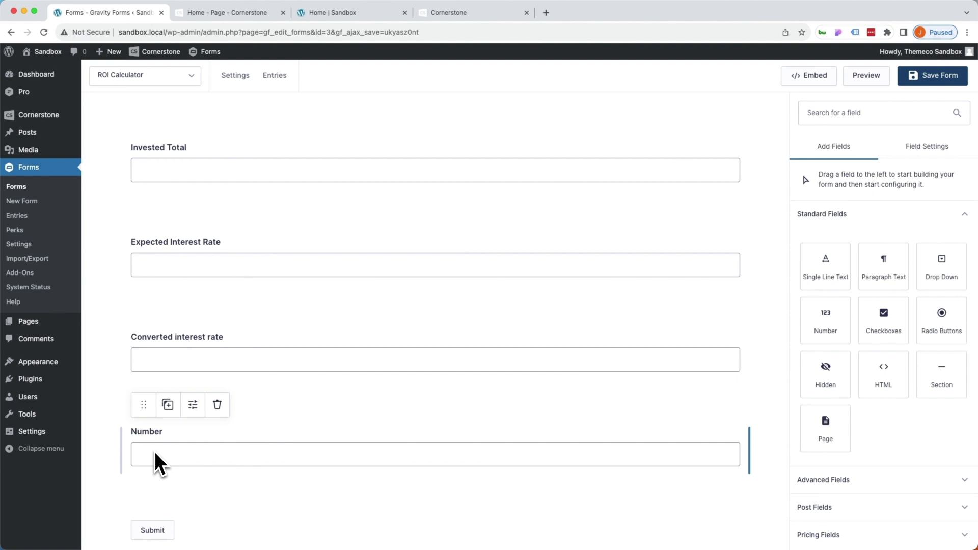
click(934, 79)
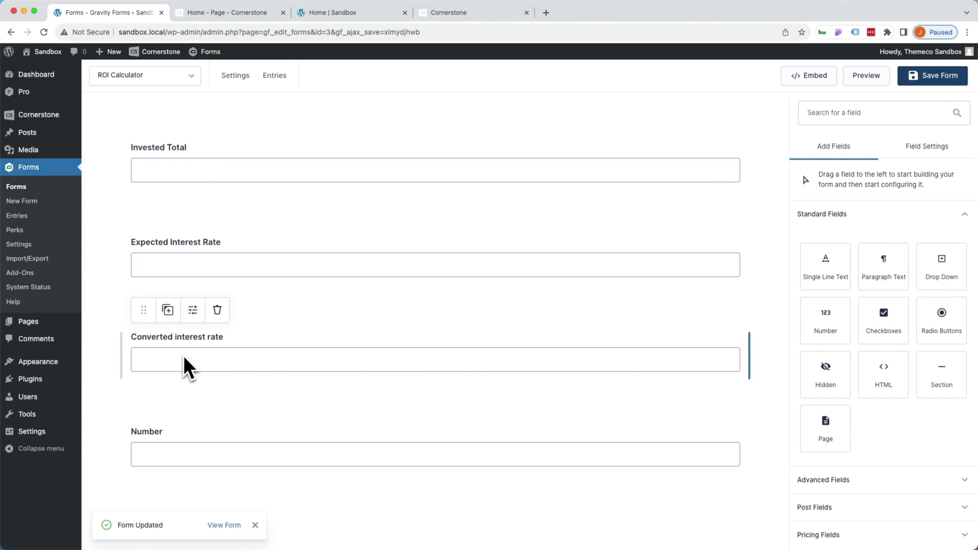
click(258, 454)
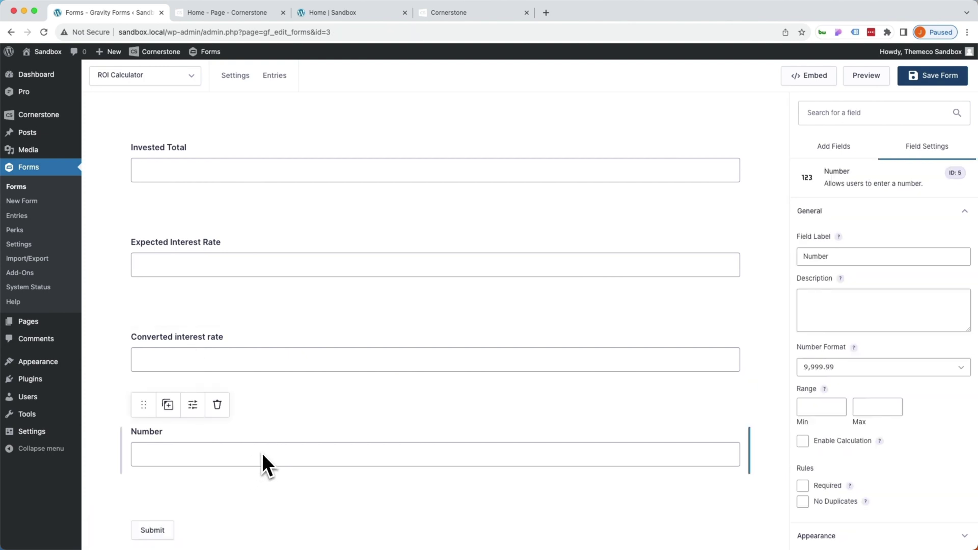
click(807, 258)
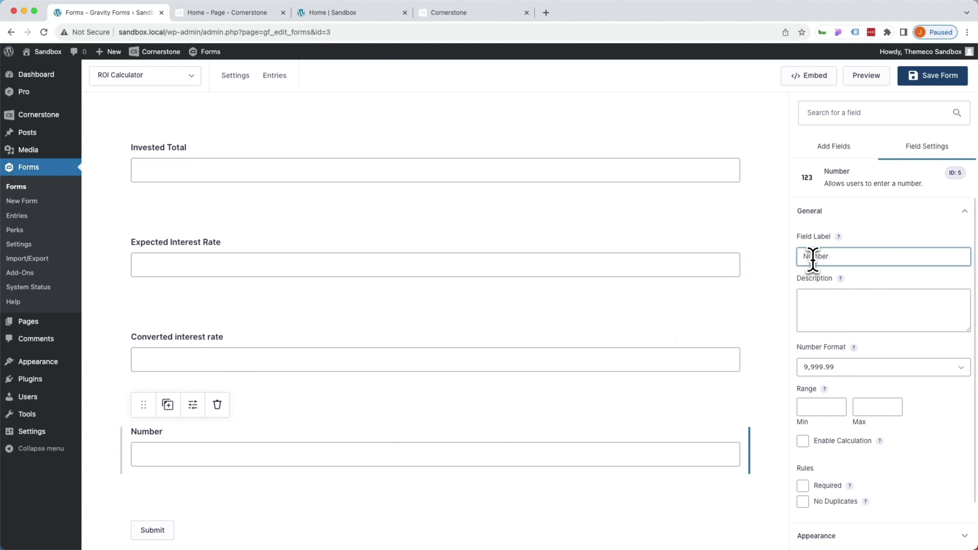
double_click(813, 257)
text(Year 1)
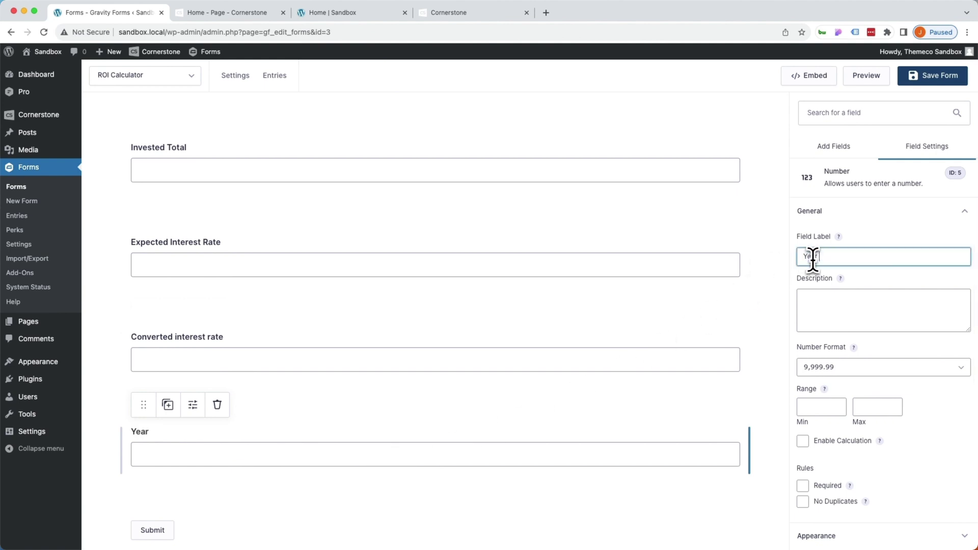
- Give Year 1 the formula {Invested Total:1} * (1 + {Converted interest rate:4}) ^ 1, then duplicate it
click(825, 451)
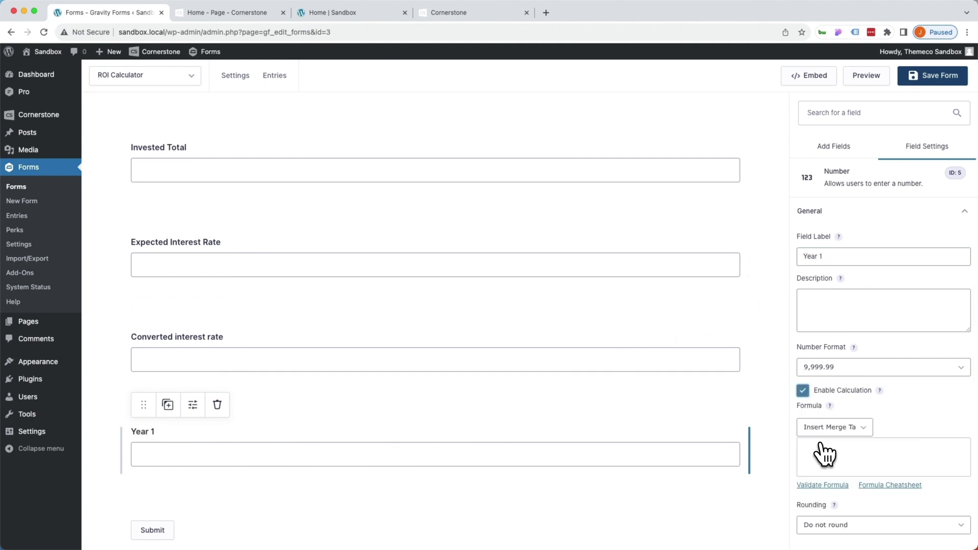
click(821, 466)
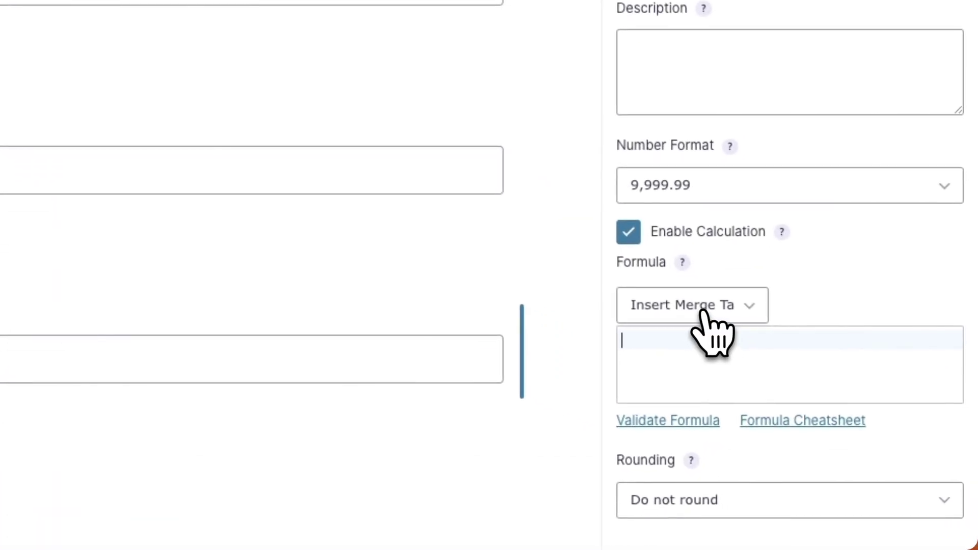
click(775, 374)
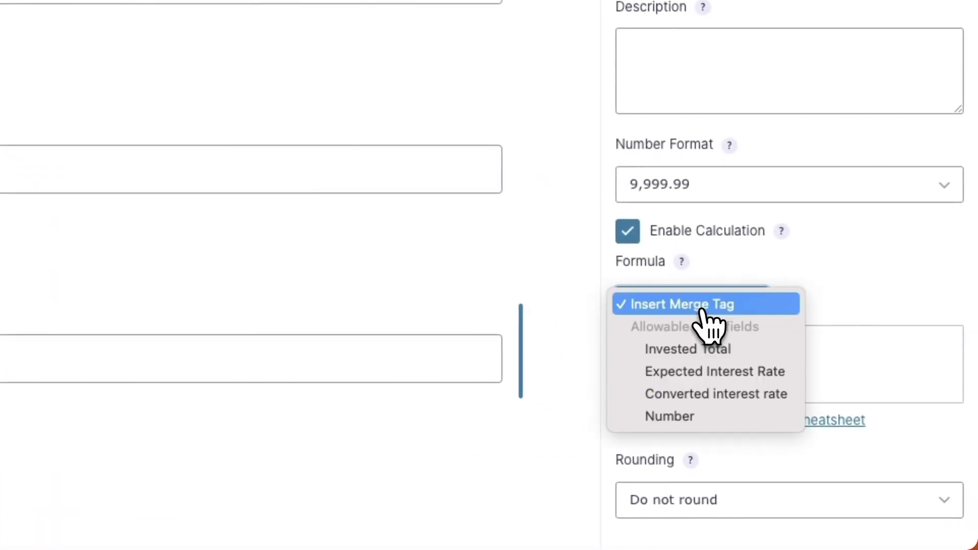
click(693, 349)
text(*)
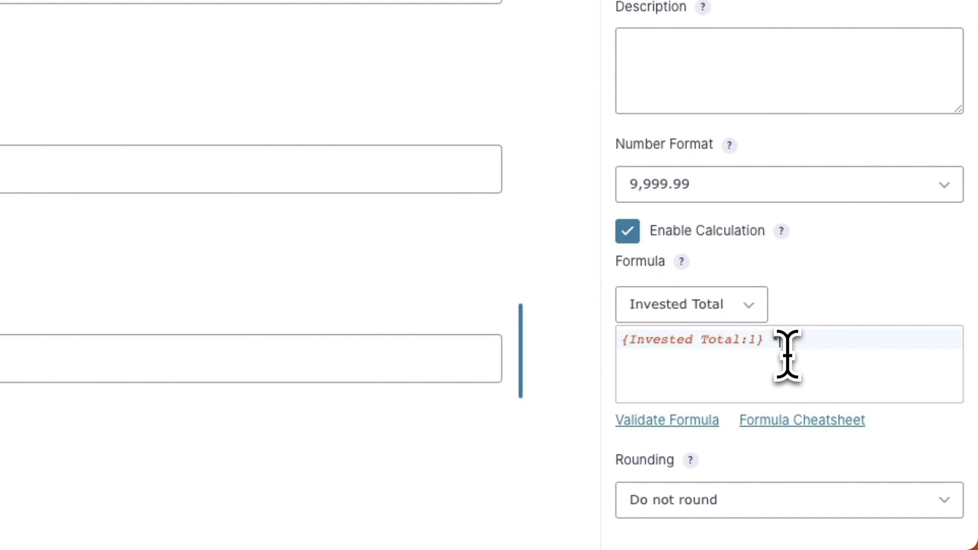
text( (1 +)
click(718, 311)
click(721, 349)
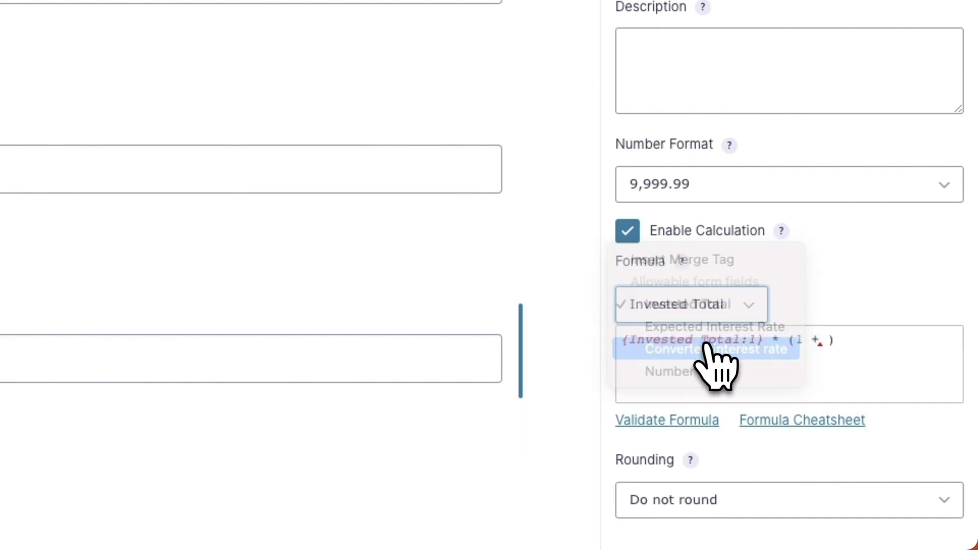
click(769, 370)
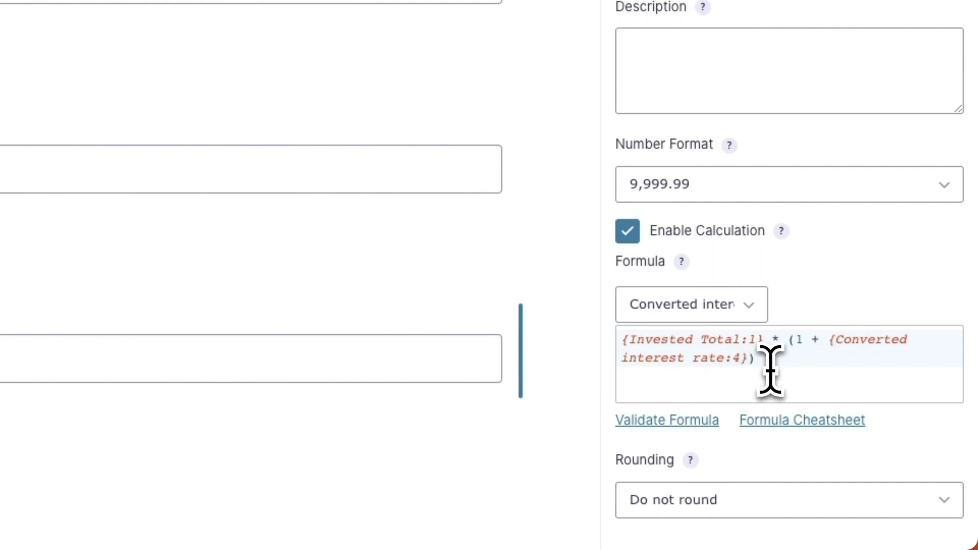
text(* 1)
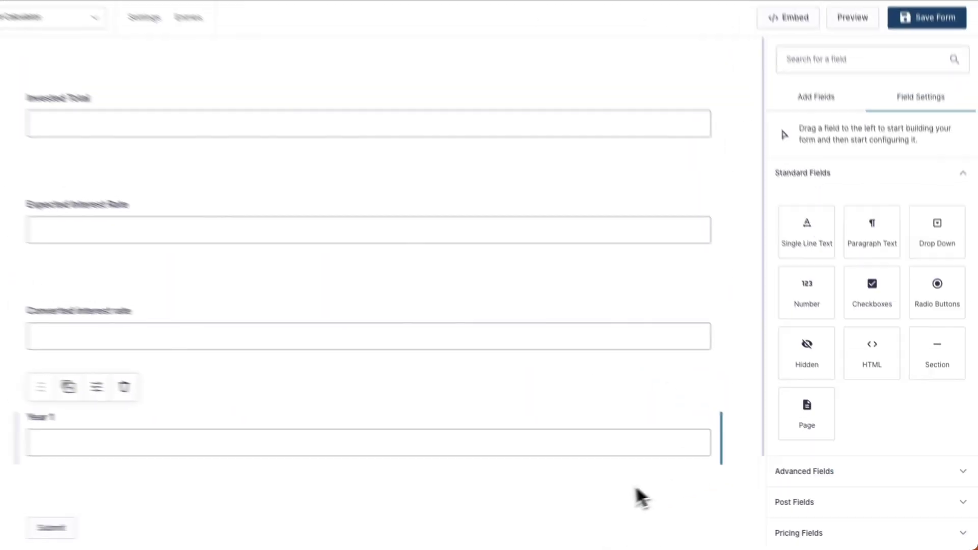
click(158, 402)
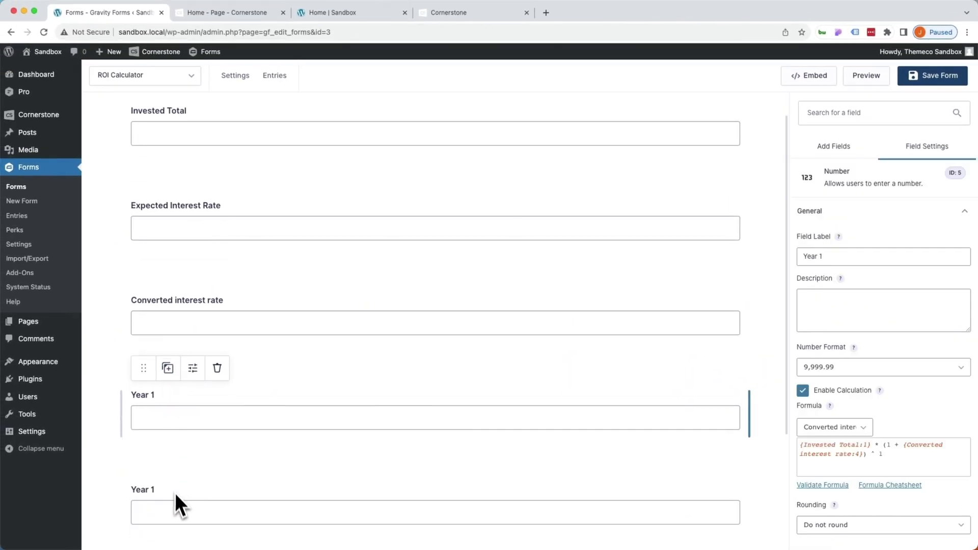
- Relabel the copied field 'Year 2' and change its formula exponent to 2
scroll(174, 500, down, 3)
click(169, 466)
click(836, 255)
key(BackSpace)
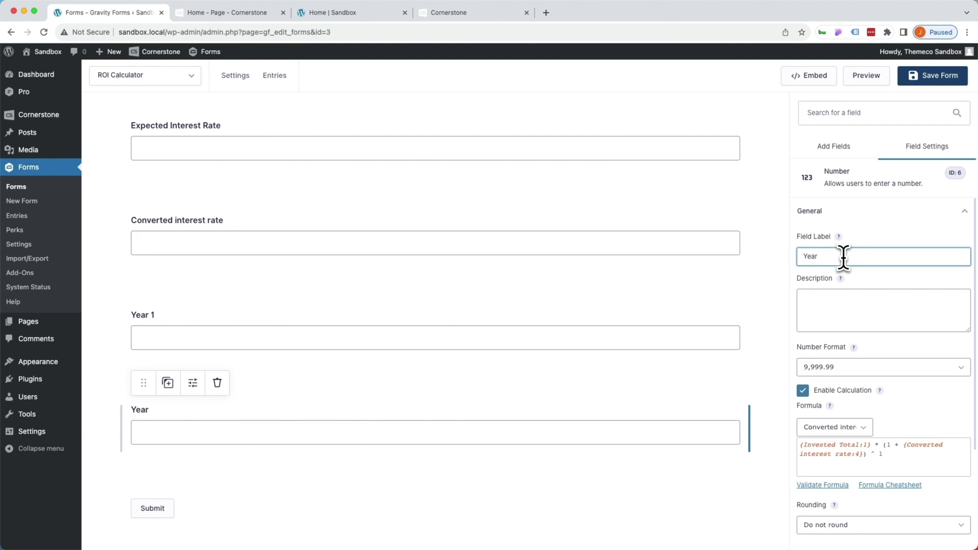
text(2)
click(910, 455)
key(BackSpace)
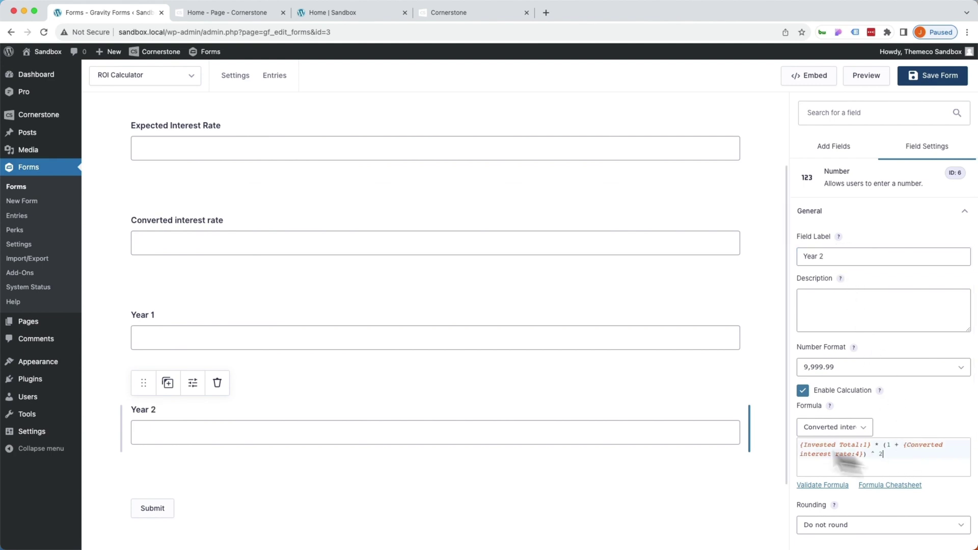
- Duplicate into Year 3 with exponent 3, continuing through Year 10, and save the form
click(167, 382)
click(856, 257)
key(BackSpace)
text(3)
click(907, 464)
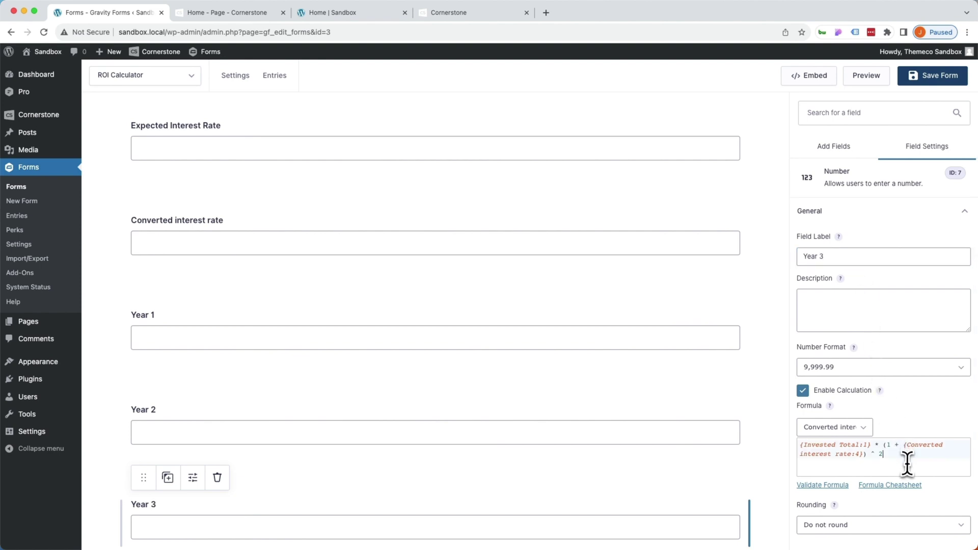
scroll(759, 448, down, 1)
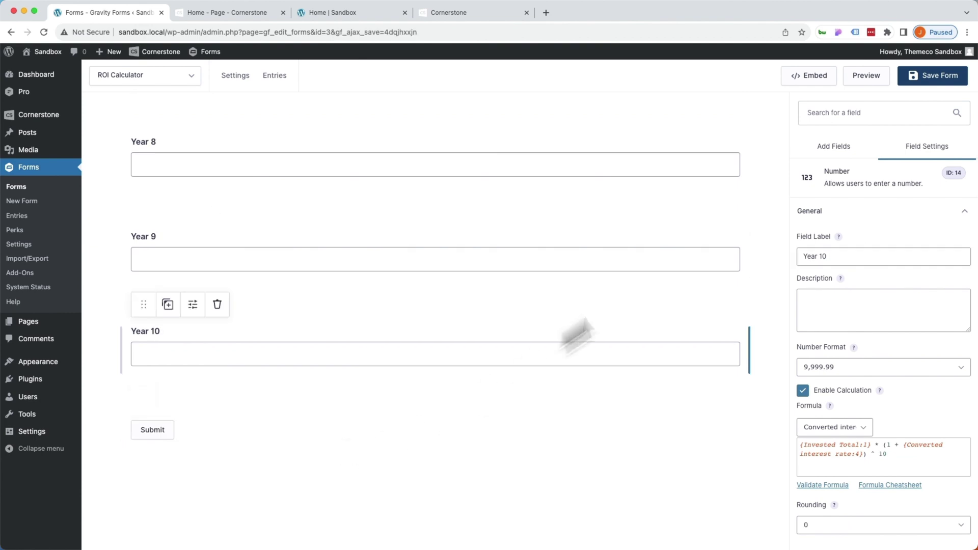
click(932, 80)
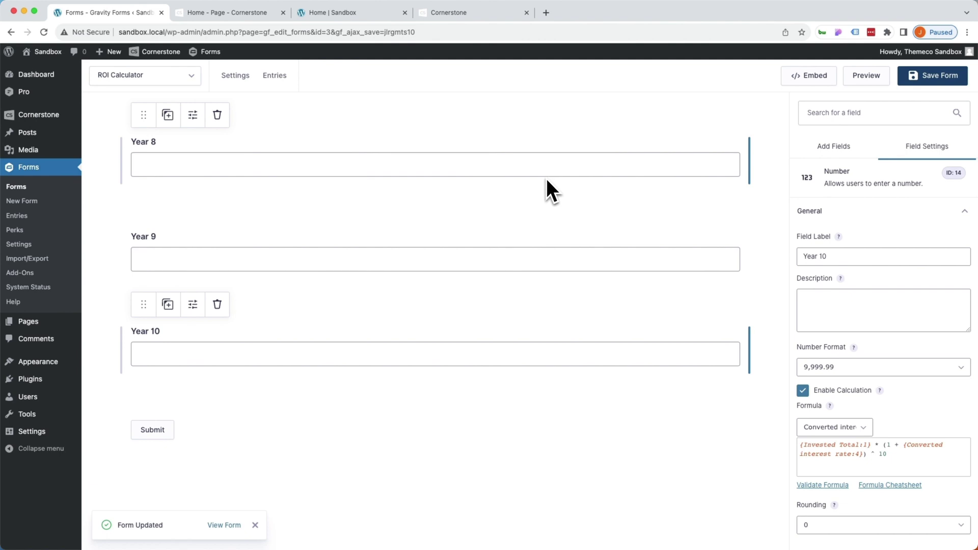
mouse_move(244, 88)
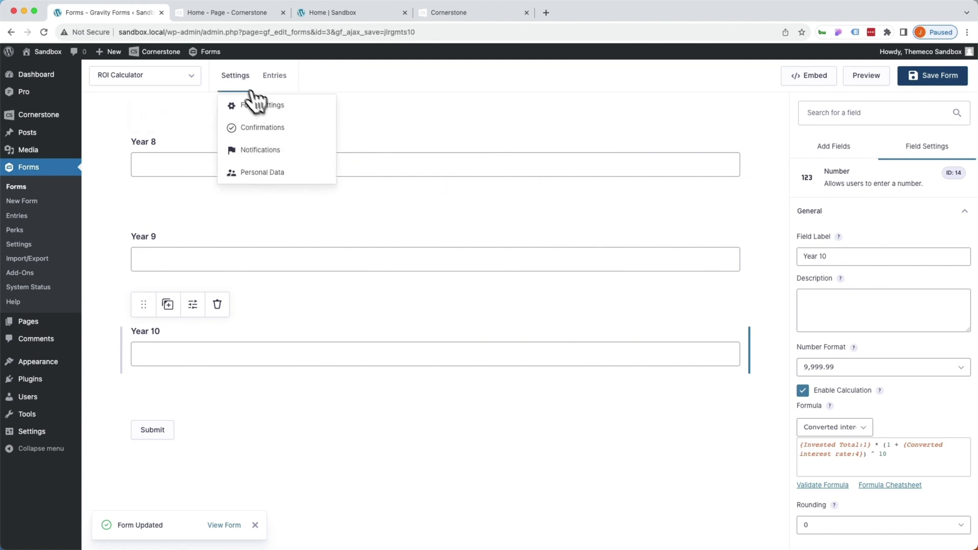
click(248, 131)
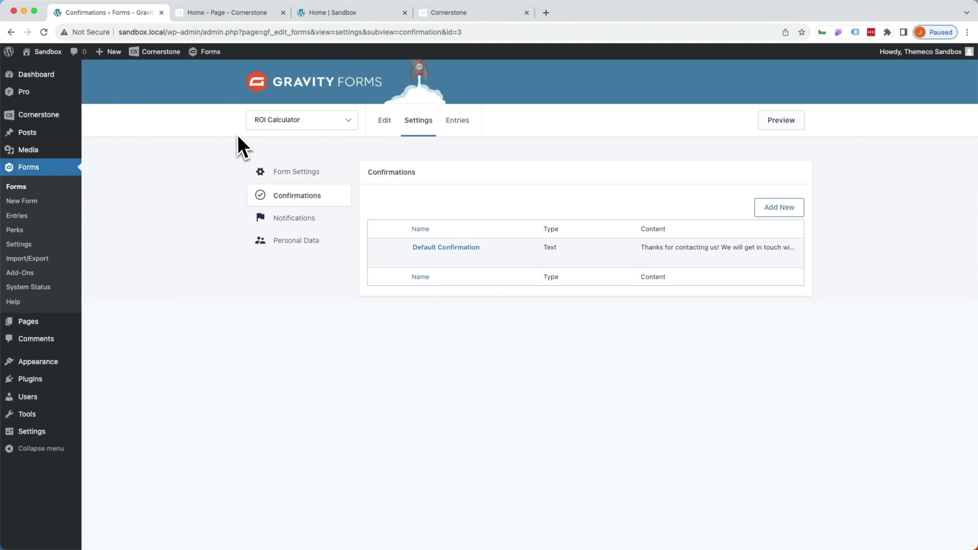
- Set the Default Confirmation type to Page, redirecting to Home, and start its query string
click(435, 248)
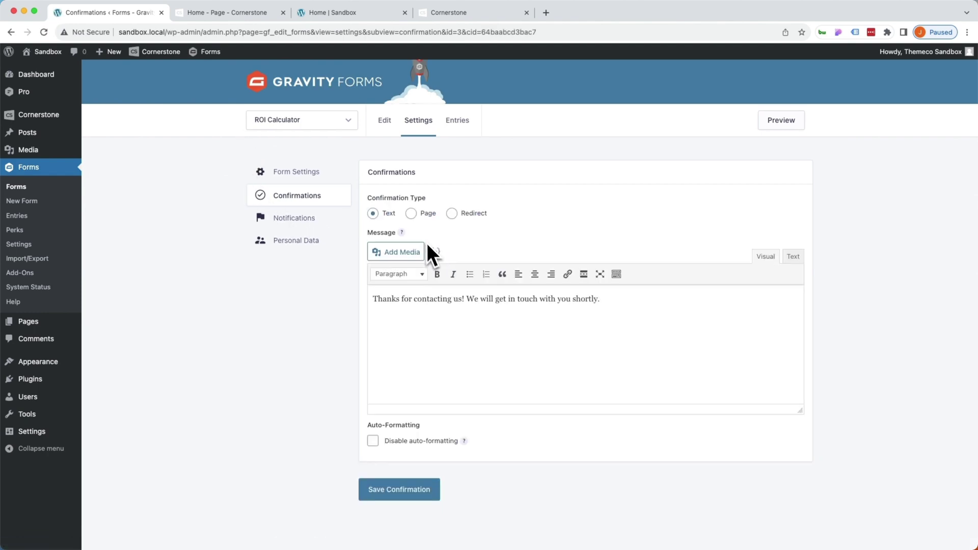
click(411, 214)
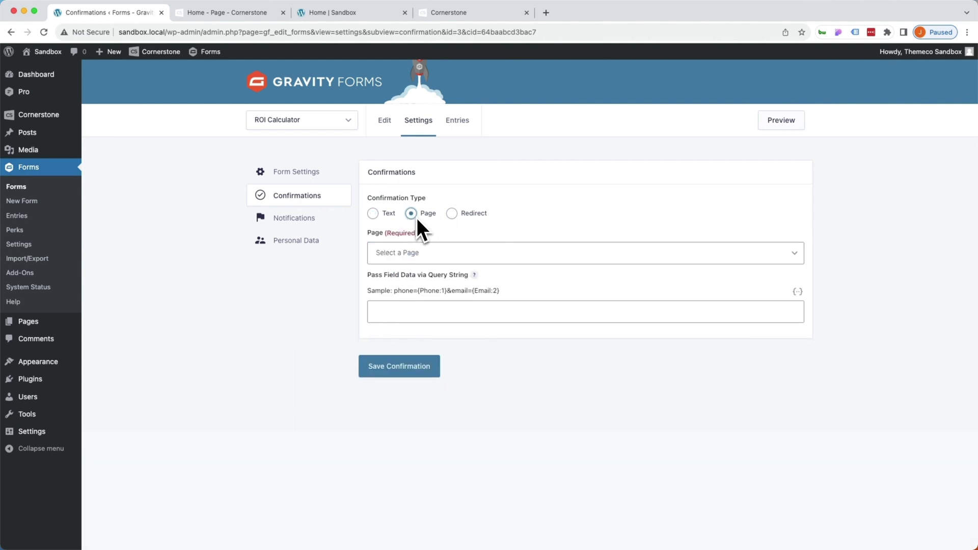
click(416, 253)
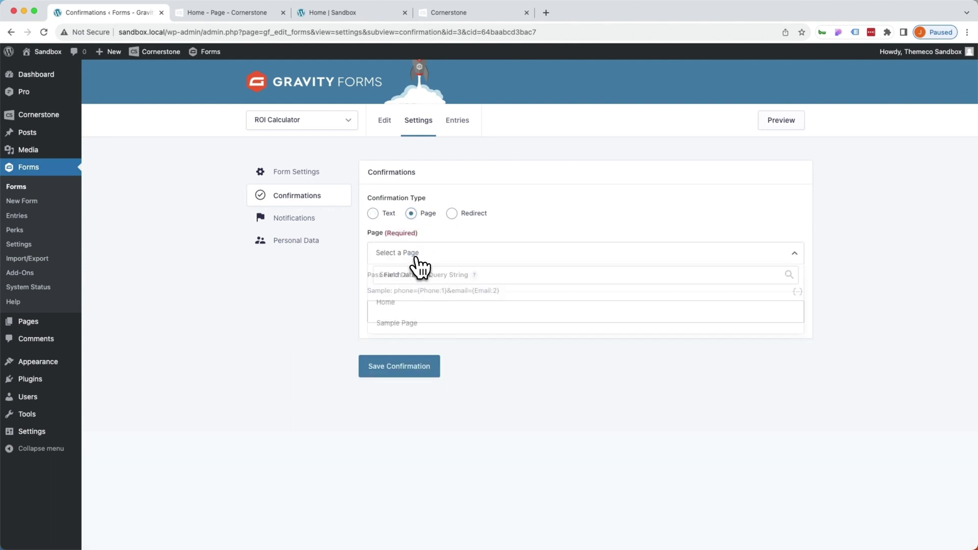
click(406, 303)
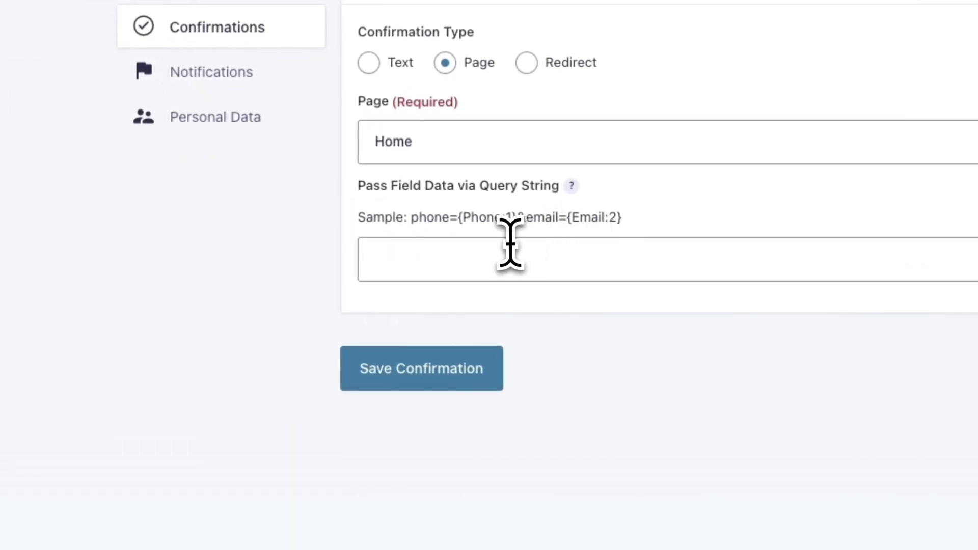
drag(449, 224, 396, 268)
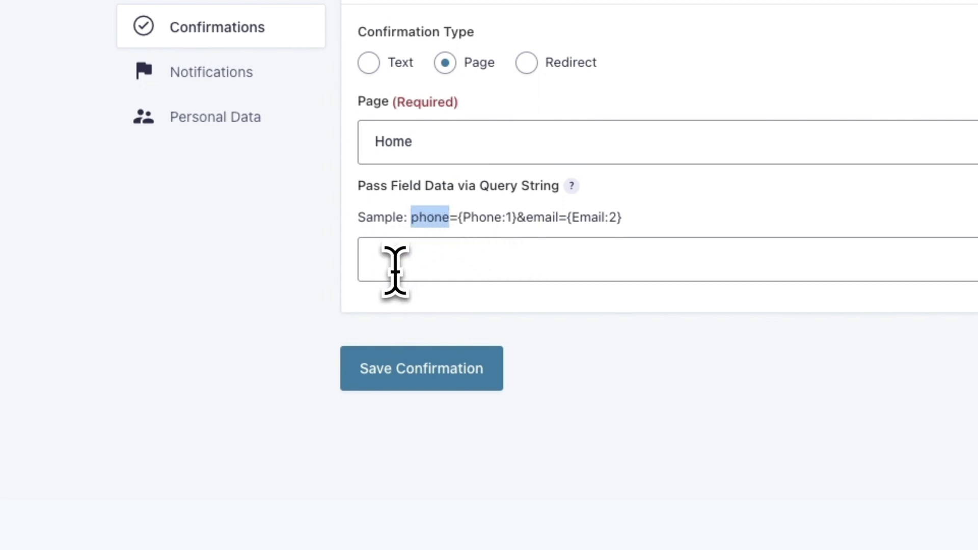
drag(451, 220, 516, 218)
click(404, 260)
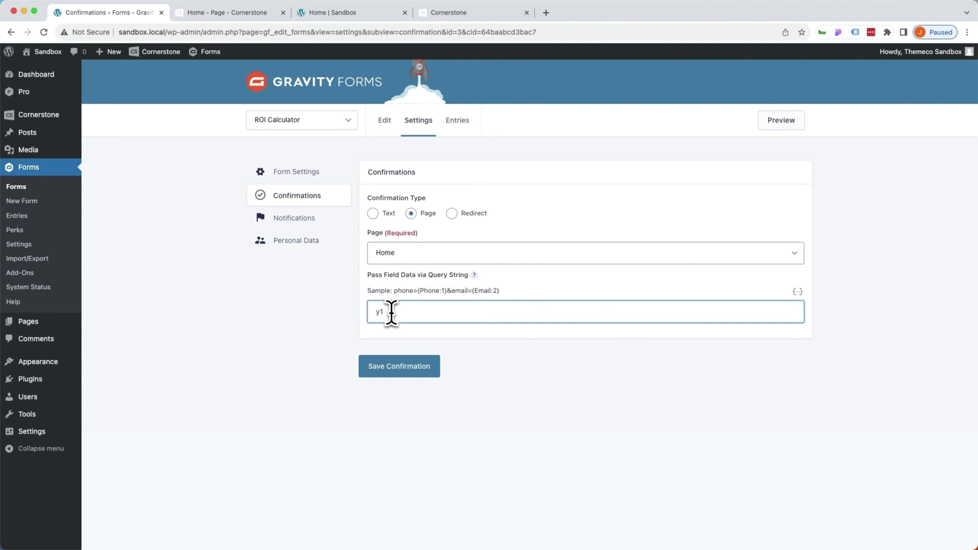
- Fill the query string with y1={Year 1:5}&y2={Year 2:6} and so on through Year 10
click(797, 291)
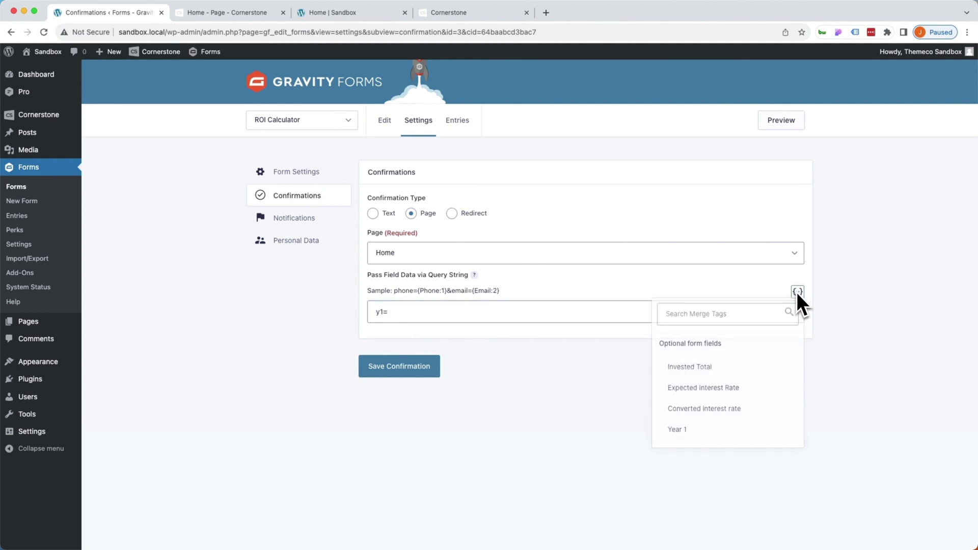
scroll(742, 358, down, 2)
click(680, 382)
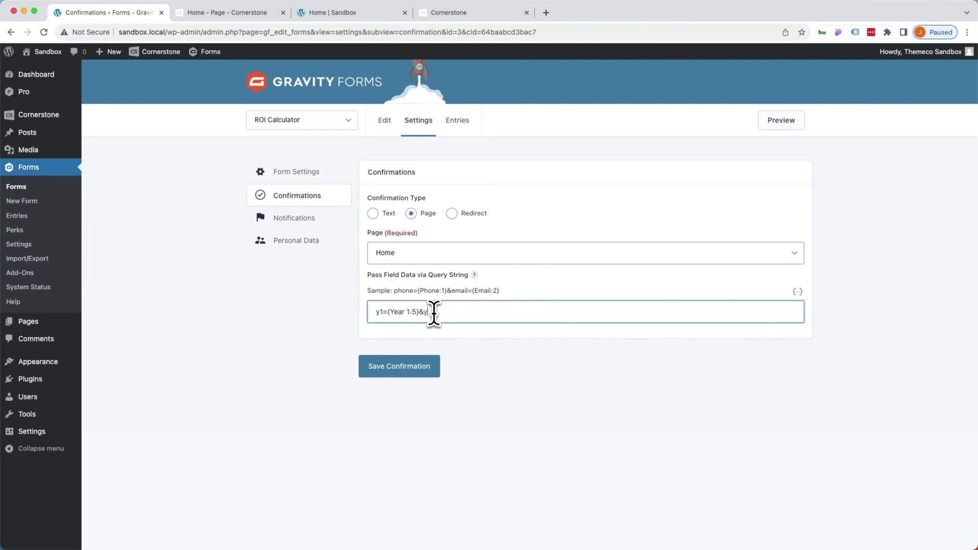
text(=)
click(797, 292)
click(713, 436)
text(&y5={Year 5:9}&y6=)
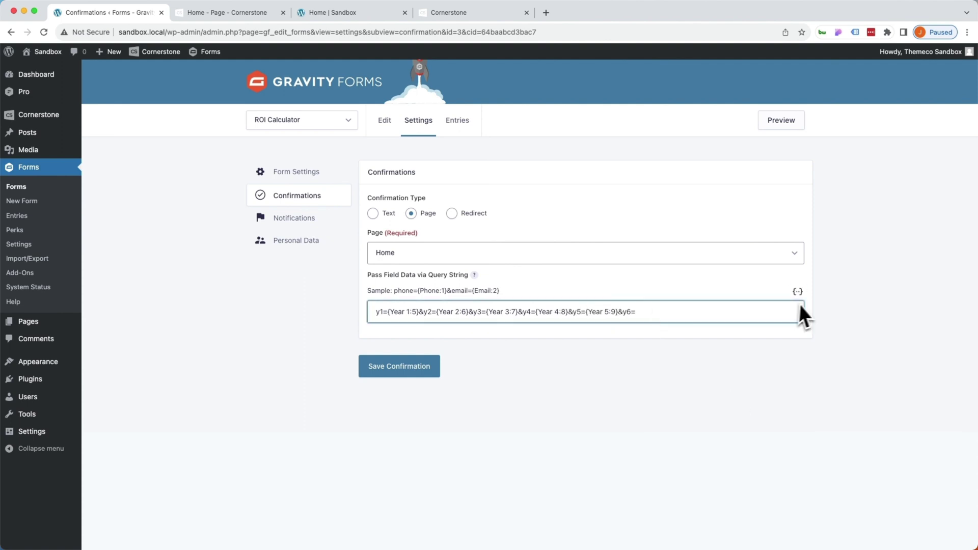
click(797, 292)
text(&y8=)
click(797, 292)
scroll(770, 356, down, 3)
scroll(771, 359, down, 3)
click(702, 393)
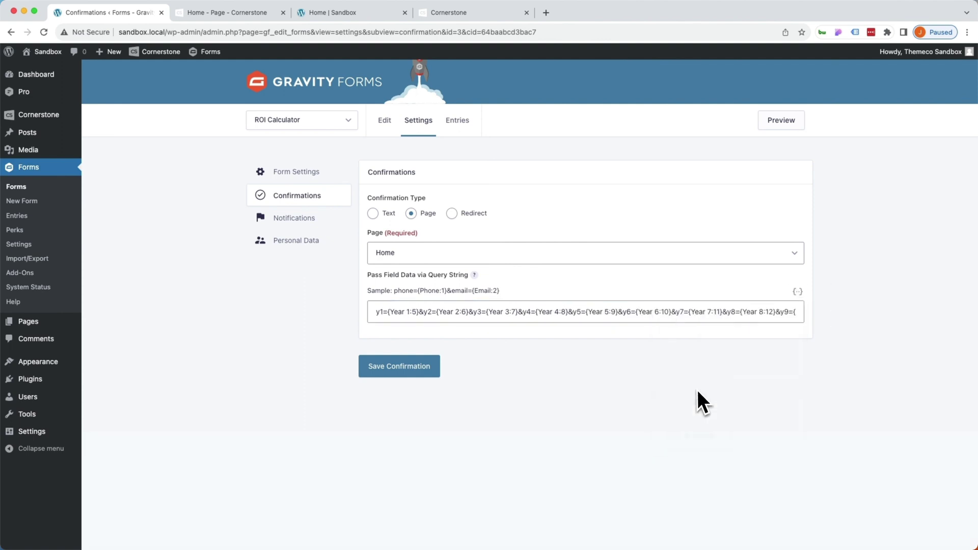
- Highlight the y1 parameter and its Year 1 tag, then save the confirmation
drag(373, 312, 383, 312)
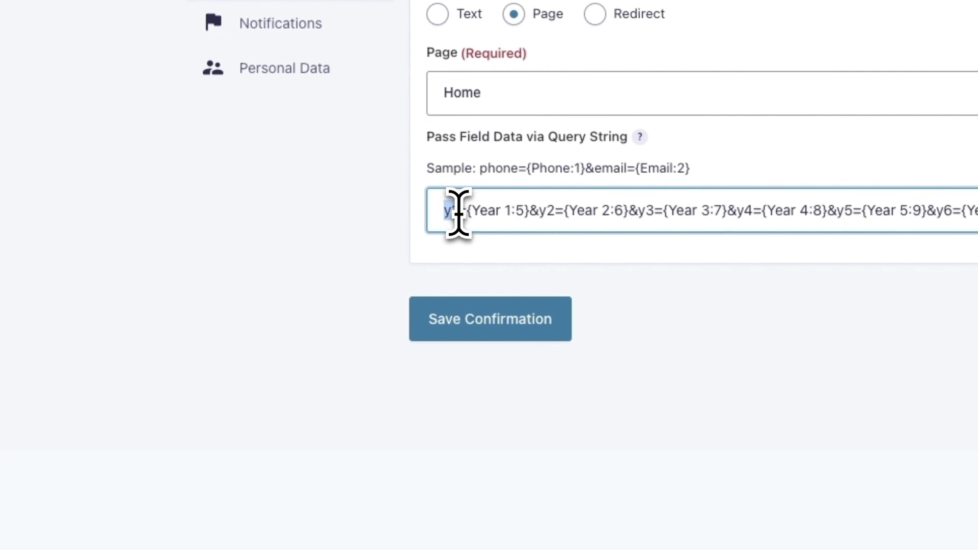
drag(467, 211, 564, 212)
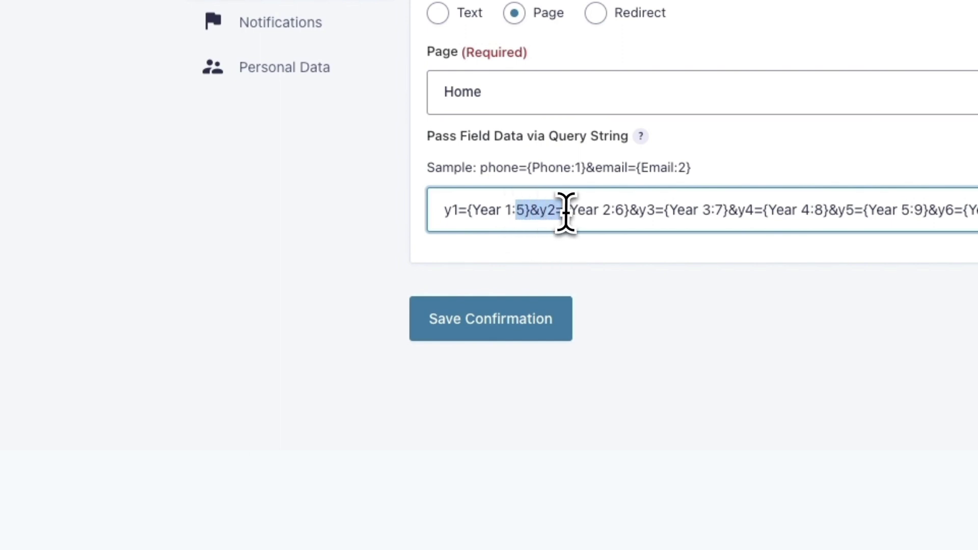
click(455, 330)
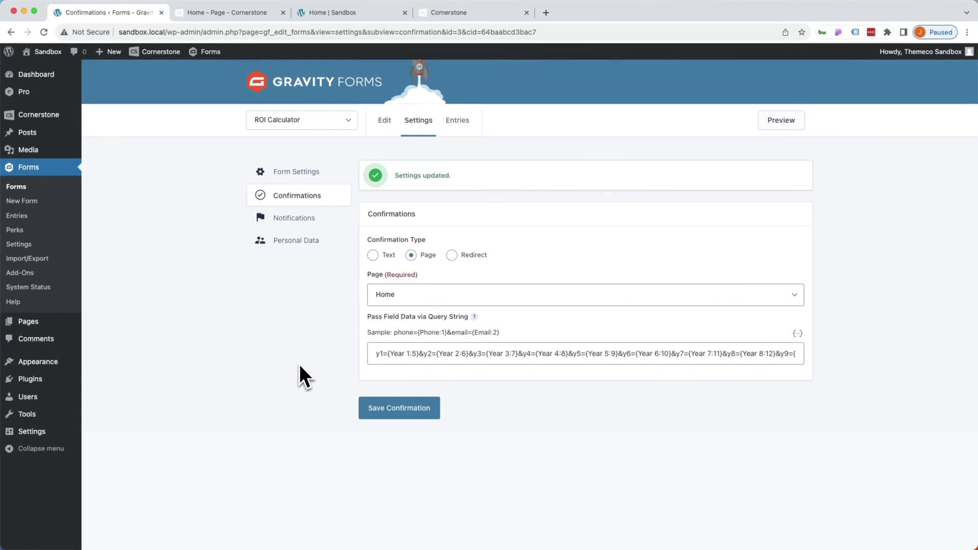
- Start the Home page from scratch with a one-column section holding a Form Integration element
click(206, 11)
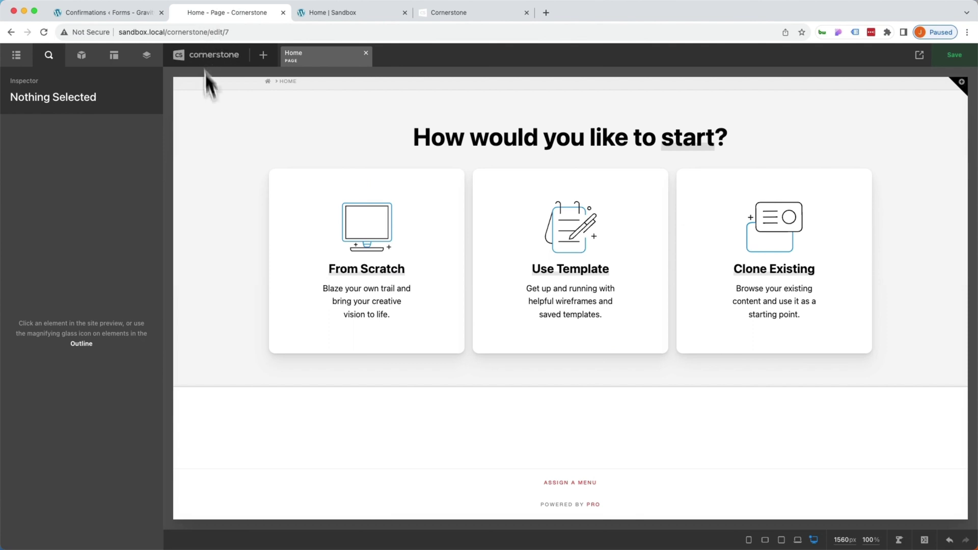
click(329, 219)
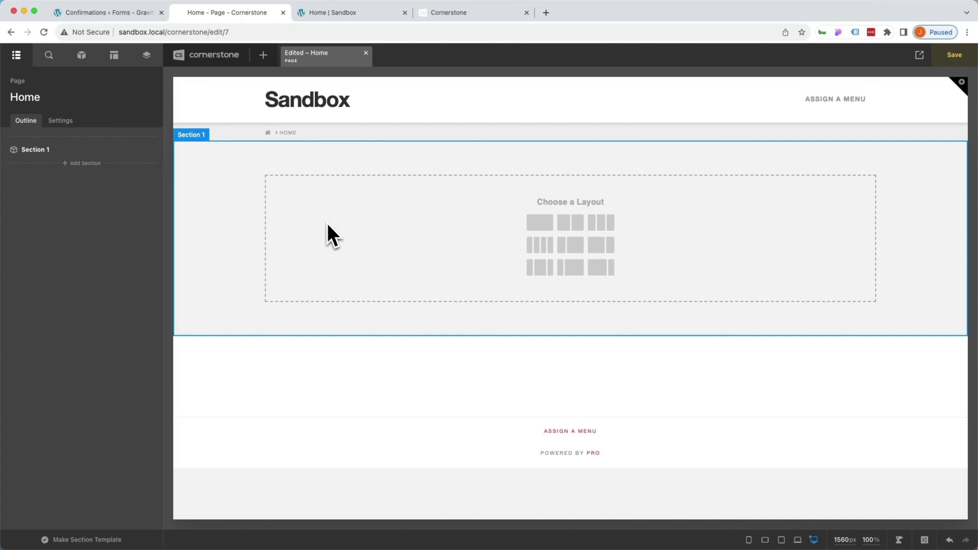
click(535, 225)
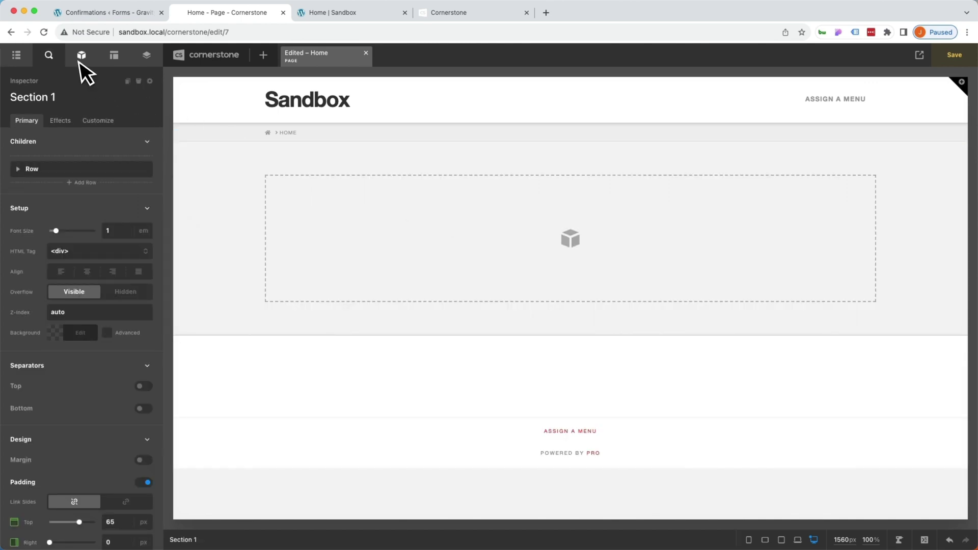
click(82, 60)
text(form in)
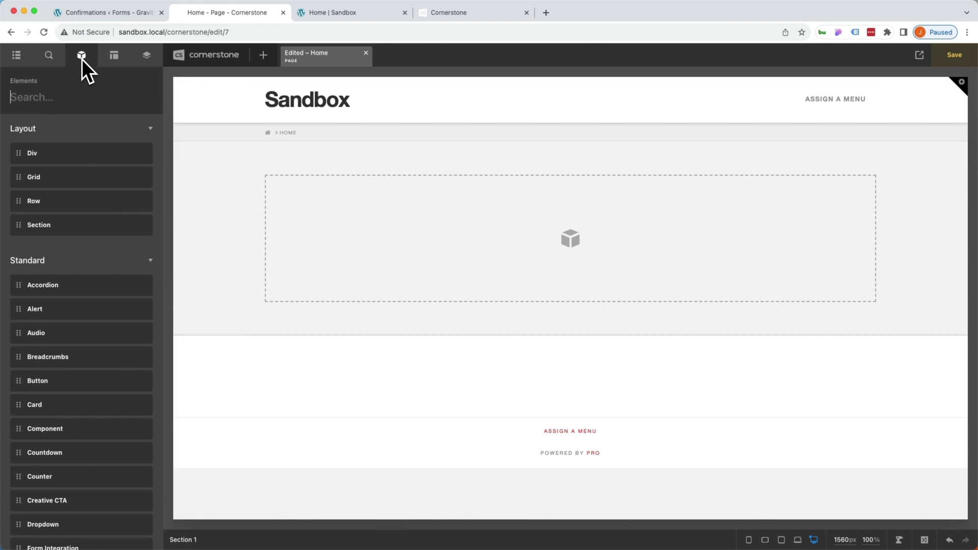
drag(51, 153, 399, 222)
- Set the Form Integration type to Gravity Forms and the form to ROI Calculator
click(99, 164)
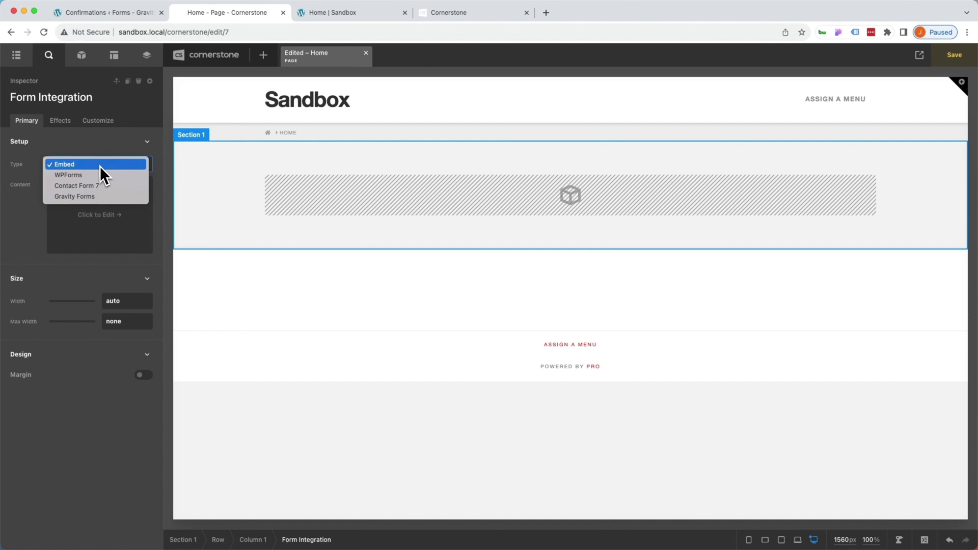
click(88, 198)
click(81, 218)
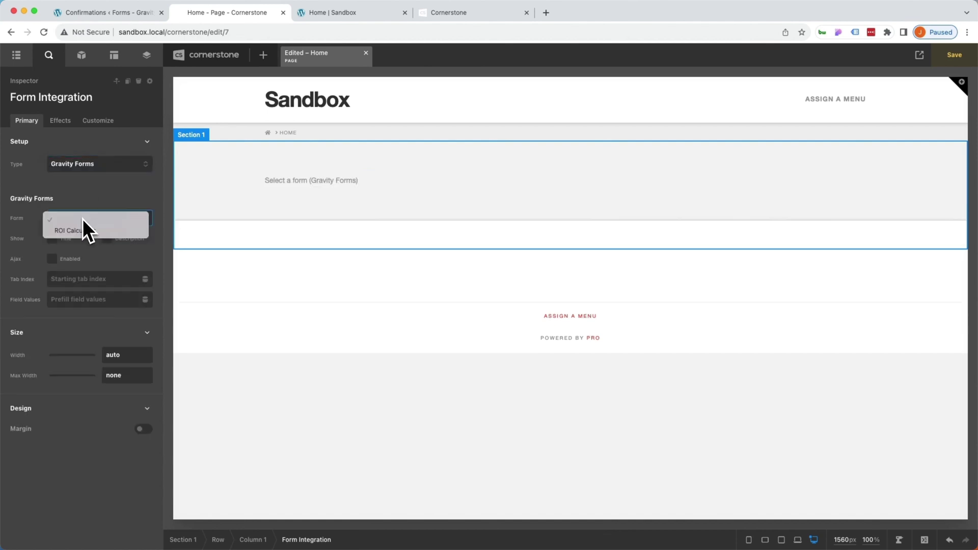
click(79, 230)
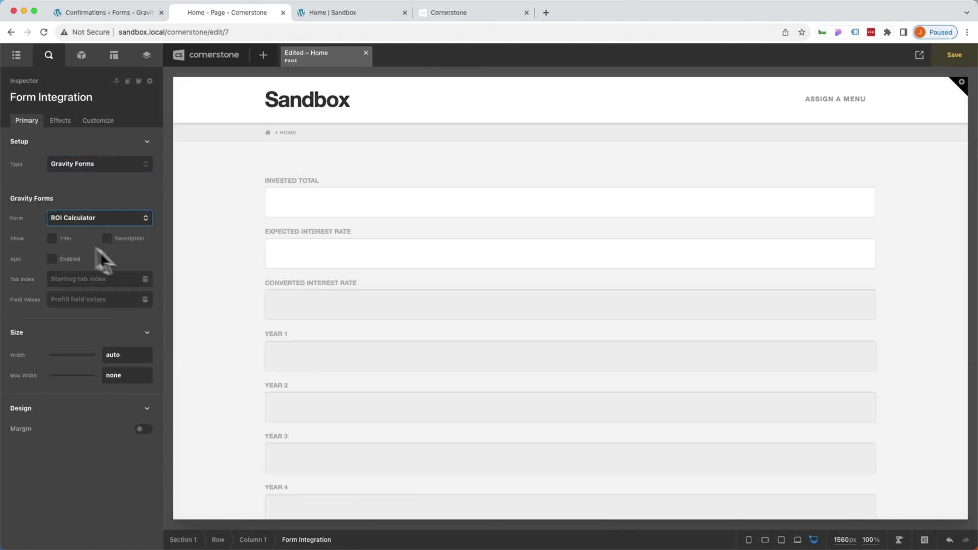
scroll(338, 206, down, 10)
scroll(336, 212, up, 10)
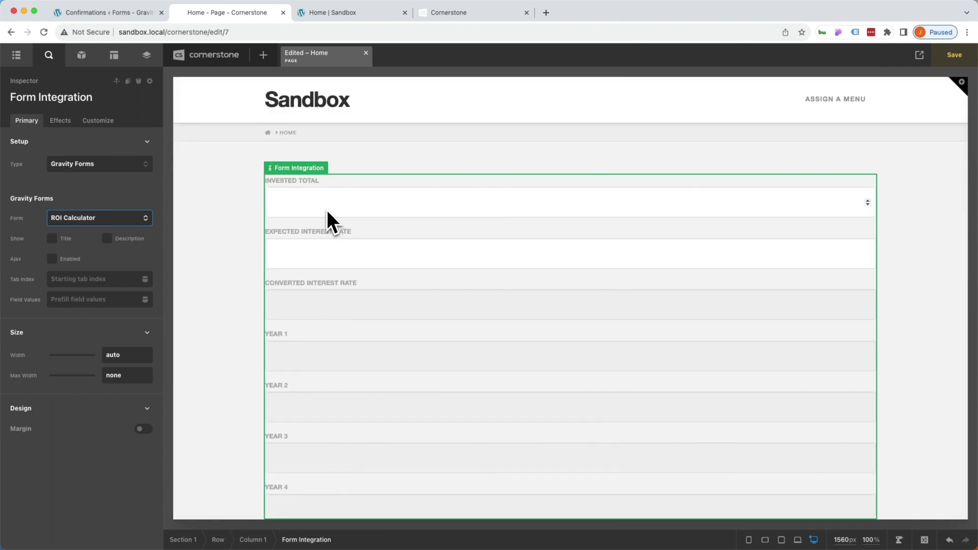
scroll(299, 282, down, 2)
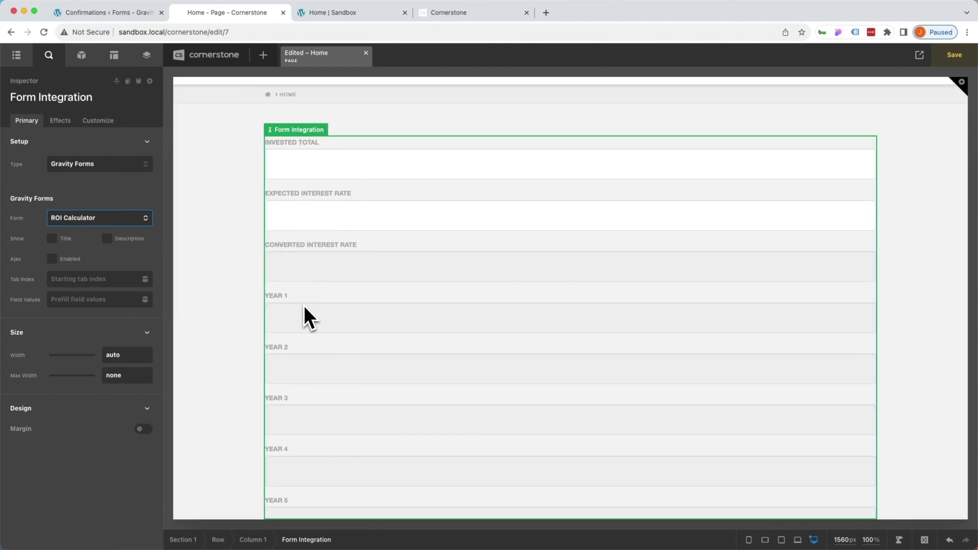
scroll(278, 290, down, 5)
scroll(271, 295, down, 5)
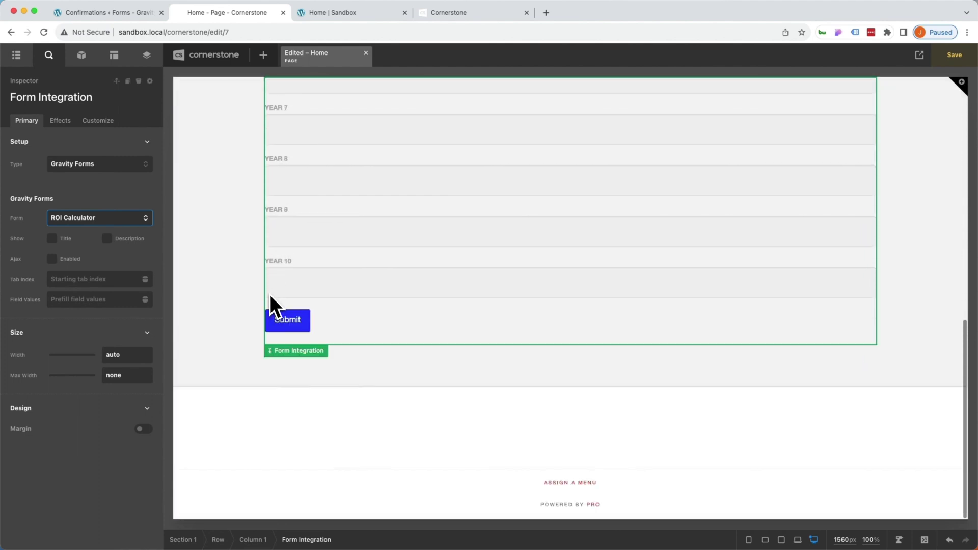
scroll(270, 294, up, 4)
click(229, 299)
- Add a second single-column section and place a Line Chart in it
click(17, 60)
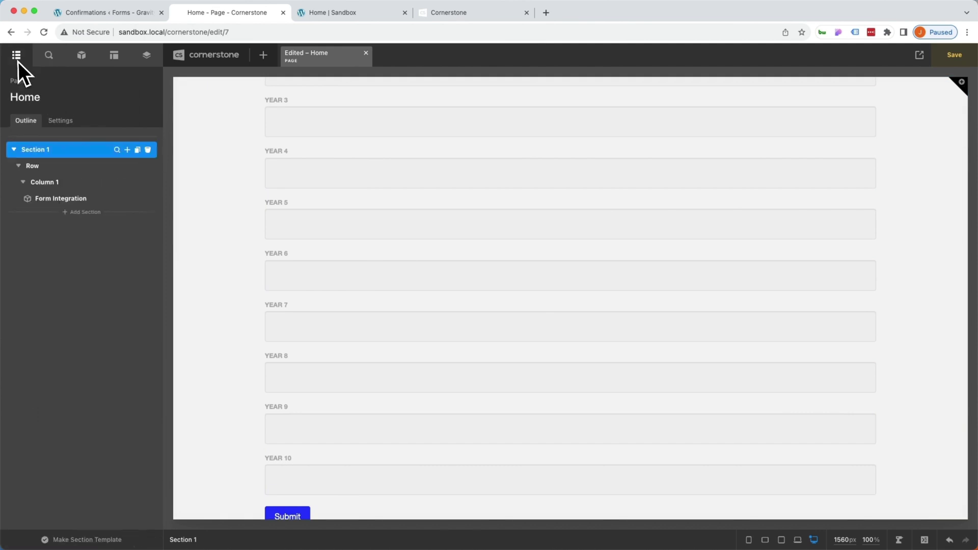
click(81, 213)
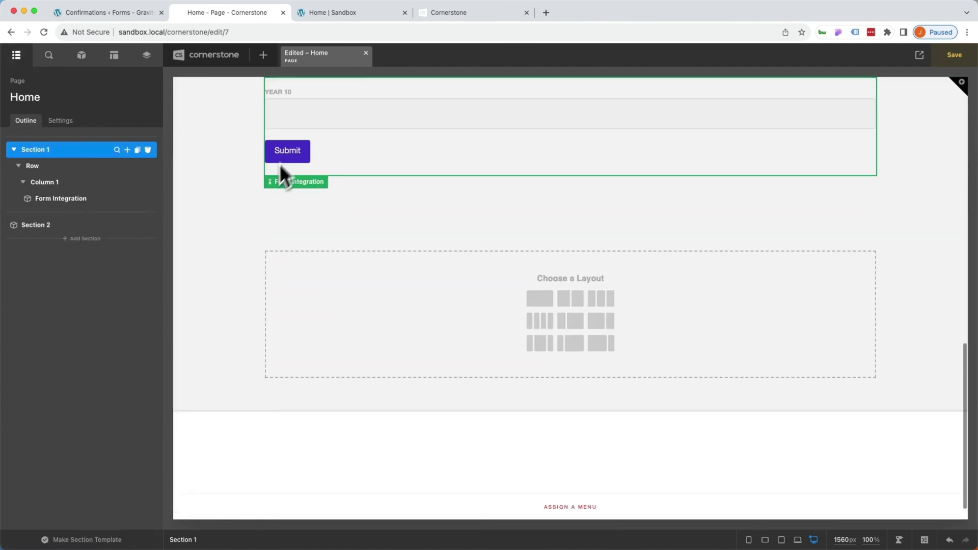
click(275, 312)
click(530, 298)
click(84, 60)
key(BackSpace)
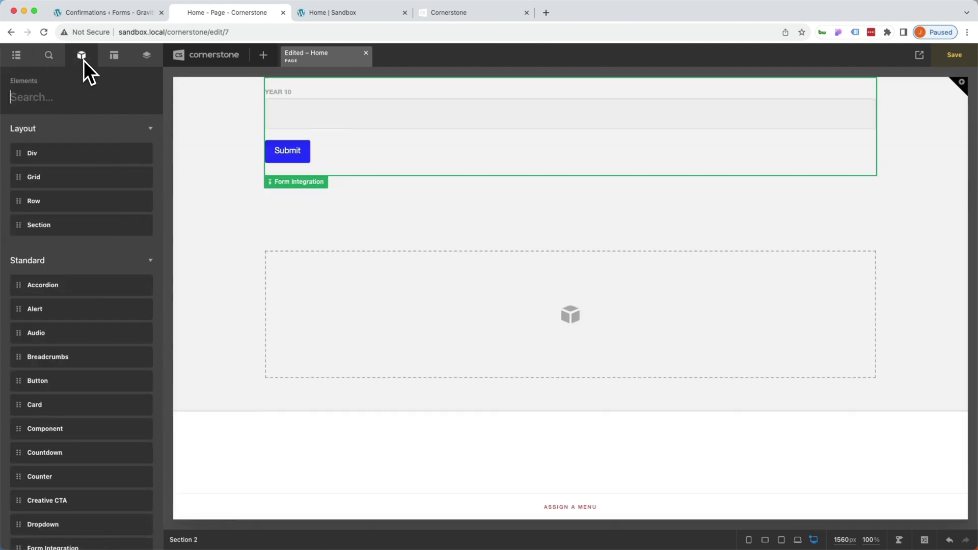
text(lic)
key(BackSpace)
text(n)
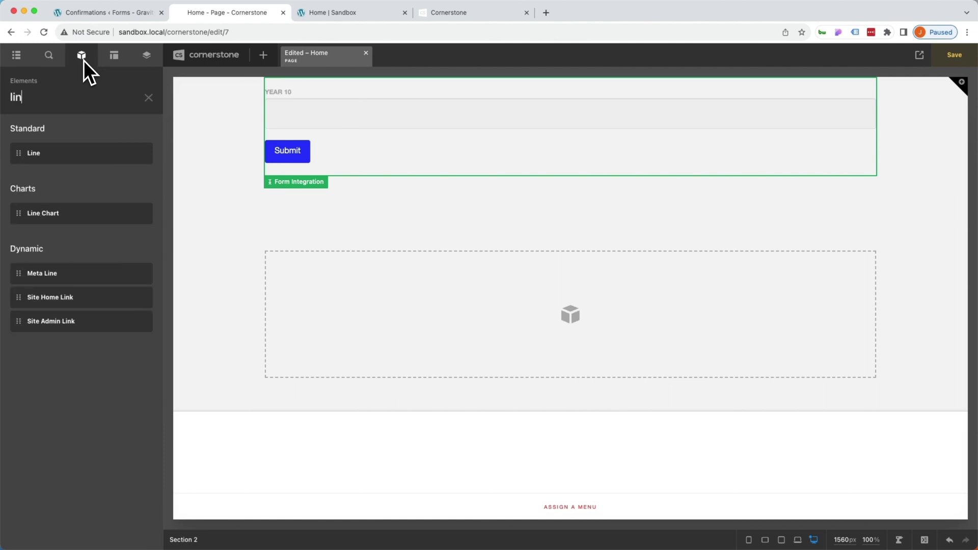
drag(77, 153, 297, 283)
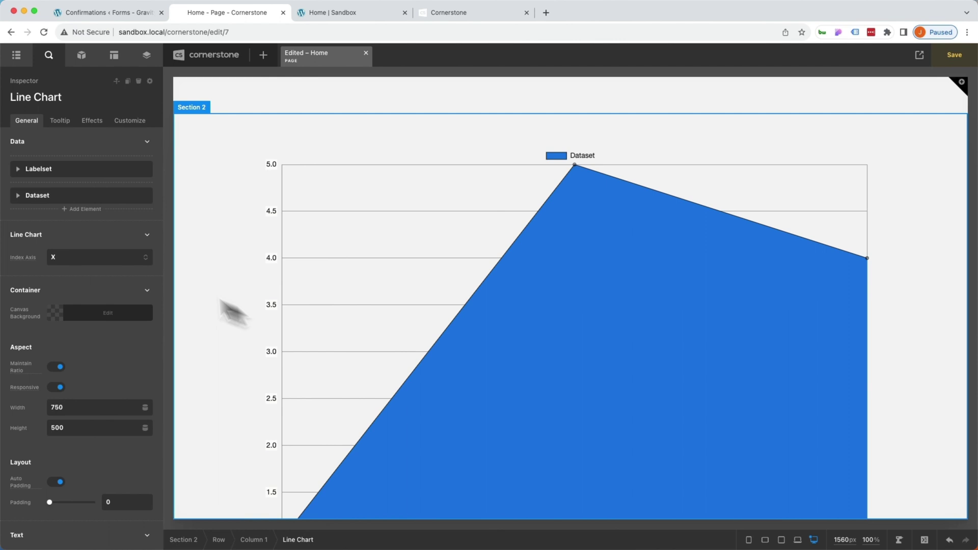
- Trim the line chart's labelset down to a single label
click(17, 169)
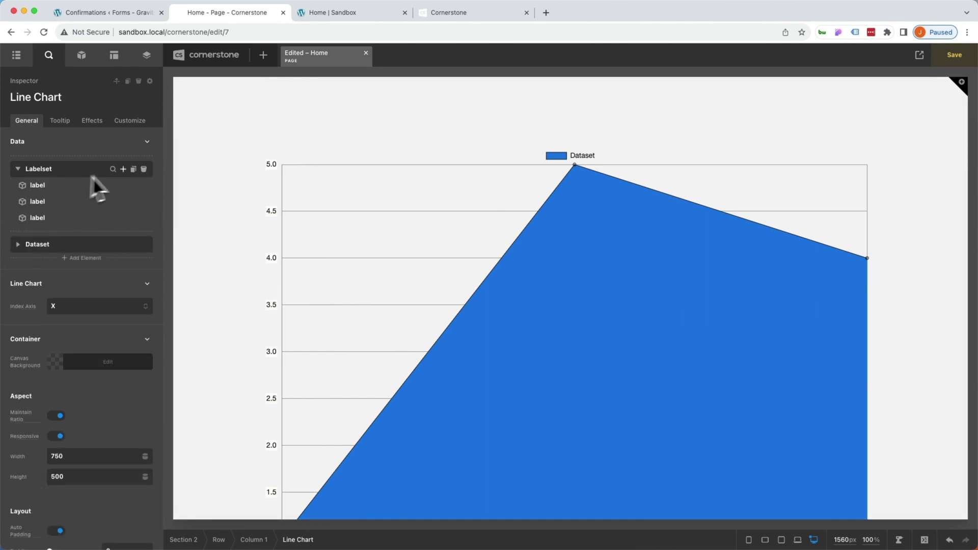
click(111, 170)
click(65, 123)
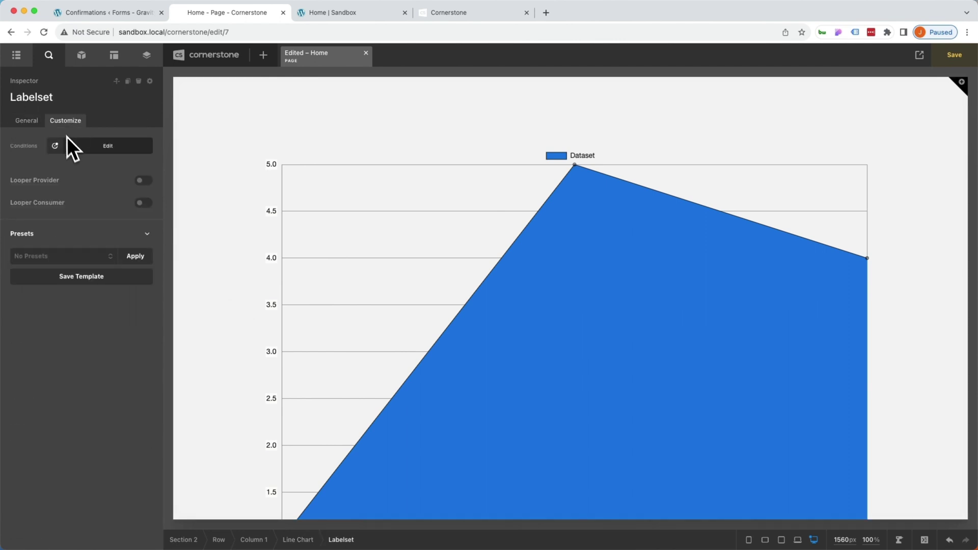
click(116, 81)
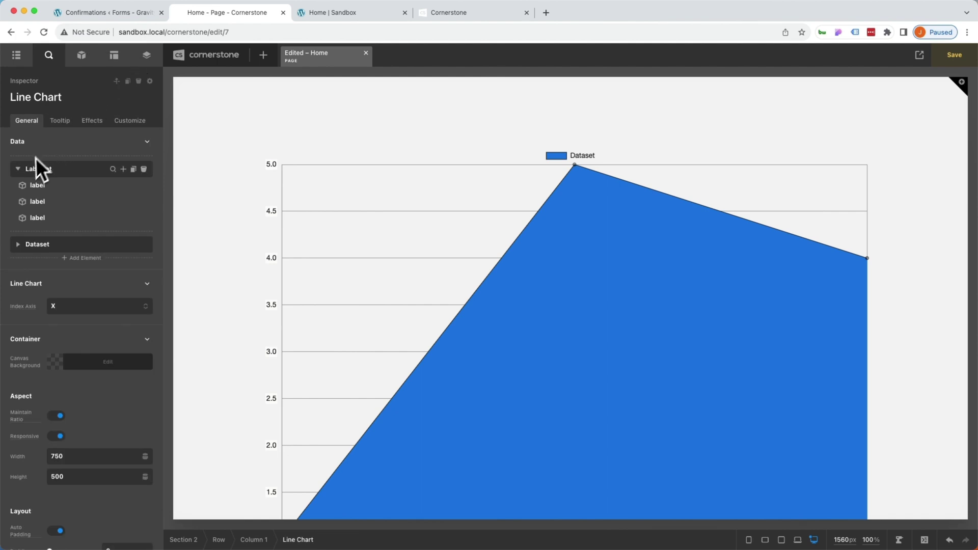
click(19, 245)
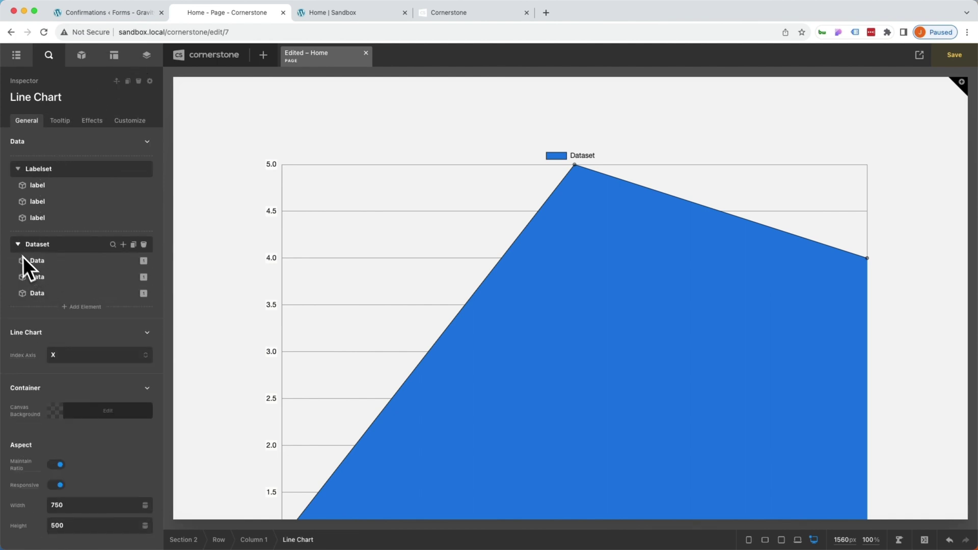
click(17, 246)
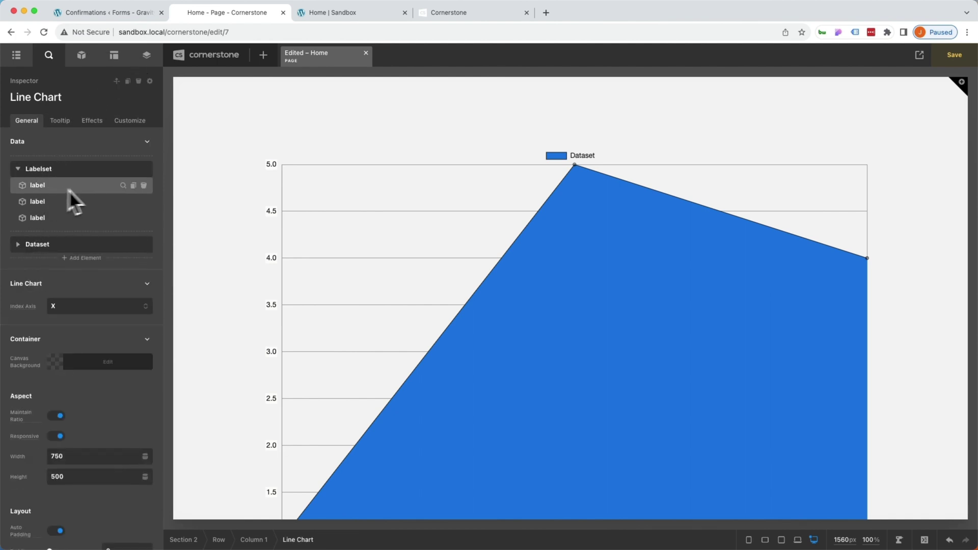
click(144, 201)
click(144, 202)
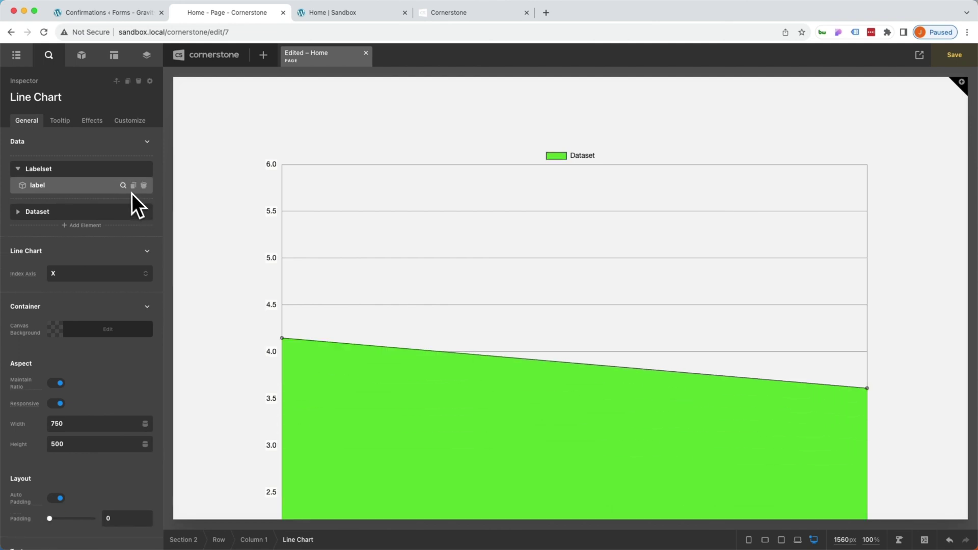
click(123, 186)
- Rename the label 'Year 1' and duplicate it to build labels up to Year 10
double_click(82, 164)
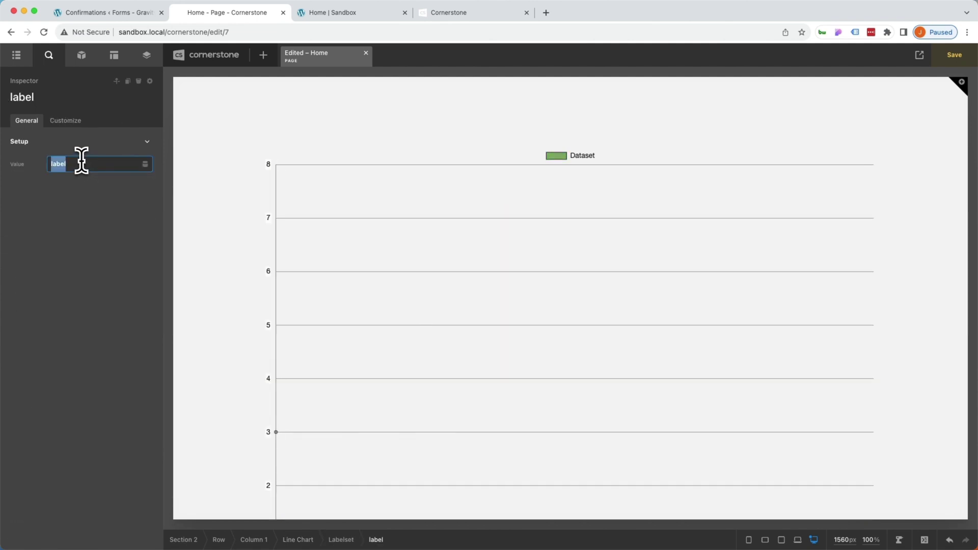
text(Year 1)
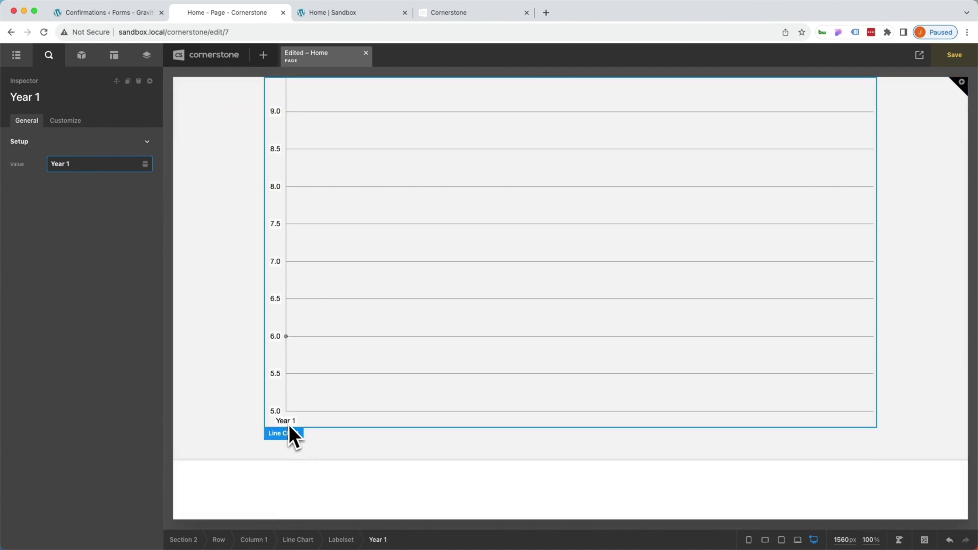
click(115, 82)
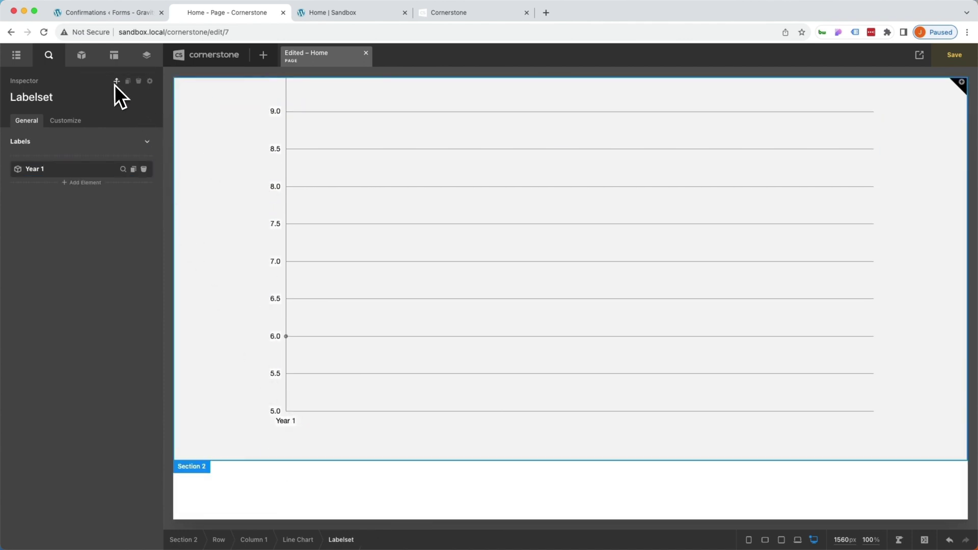
click(133, 169)
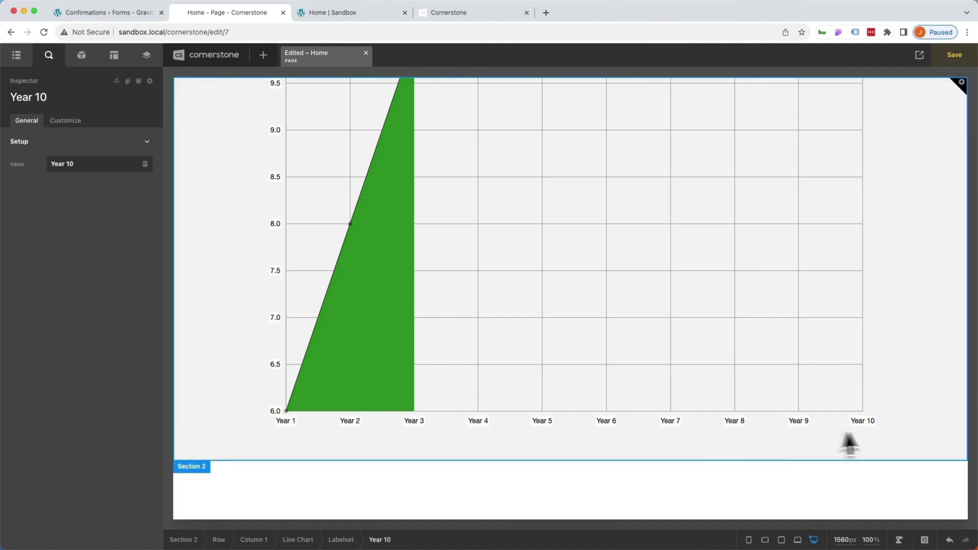
scroll(371, 377, up, 3)
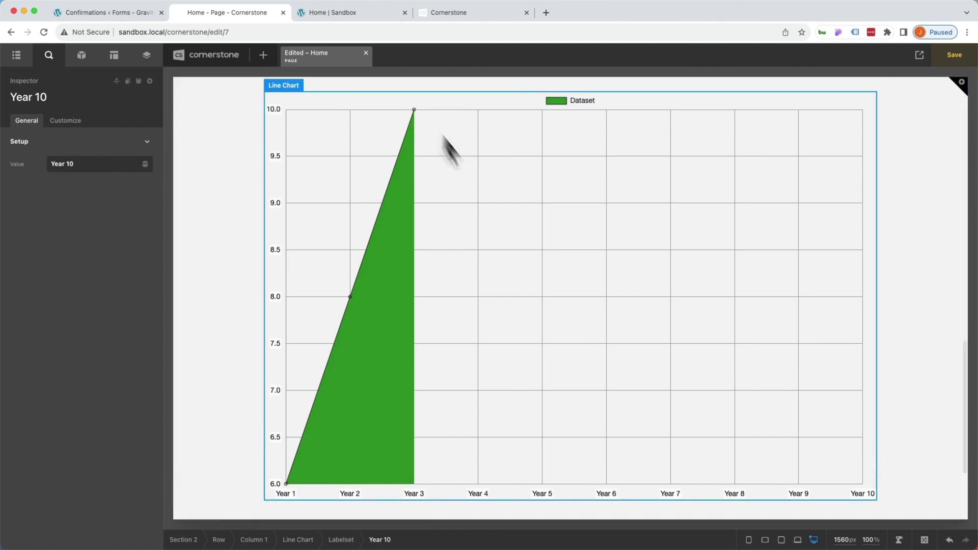
click(117, 83)
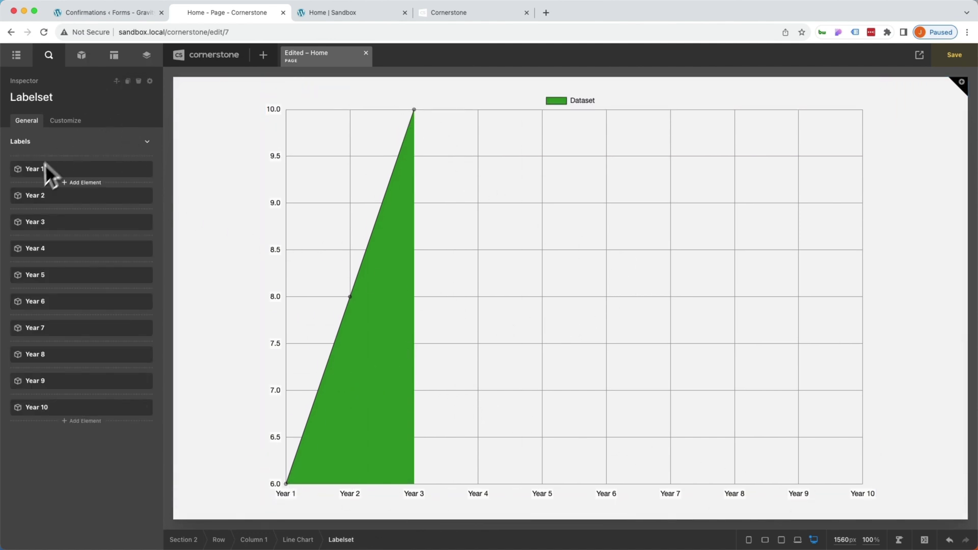
- Delete two of the line chart's three Data rows, leaving a single data value
click(116, 81)
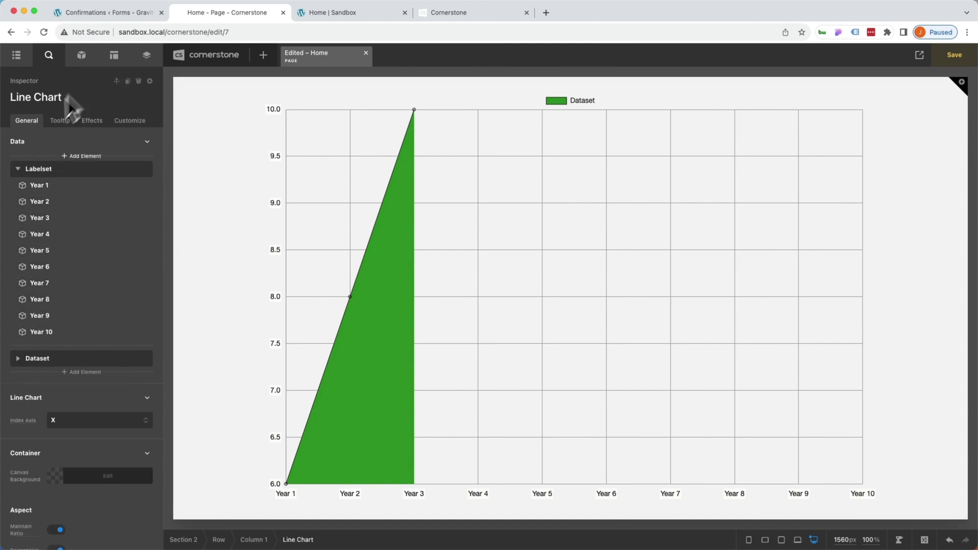
click(19, 358)
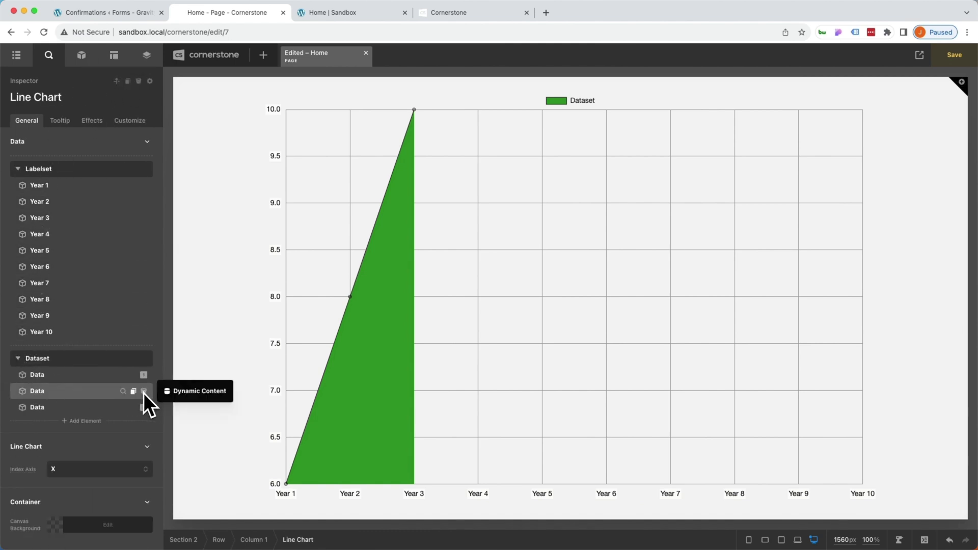
click(144, 391)
click(143, 392)
- Replace the remaining value with the Url: Query String Parameter dynamic content, key y1
click(126, 378)
click(83, 164)
key(super+a)
key(BackSpace)
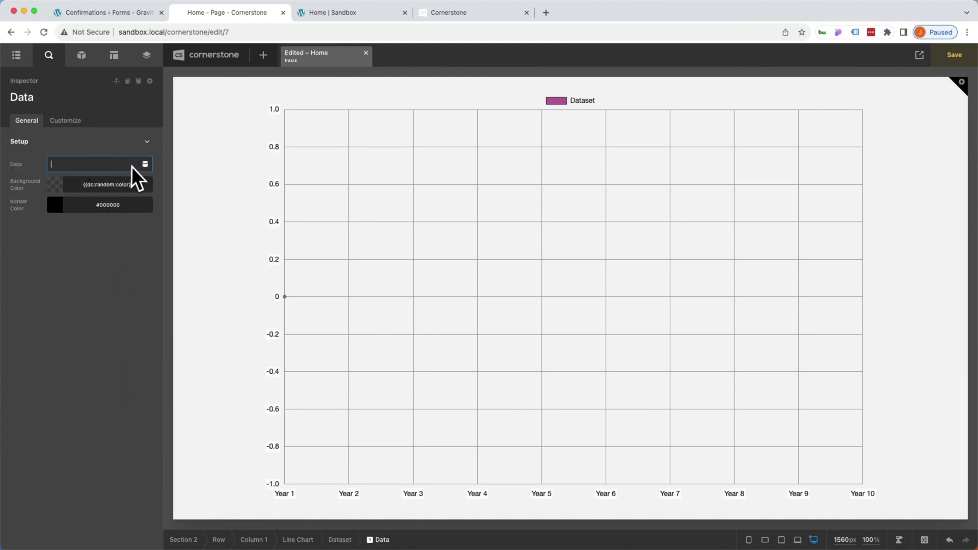
click(145, 164)
text(query)
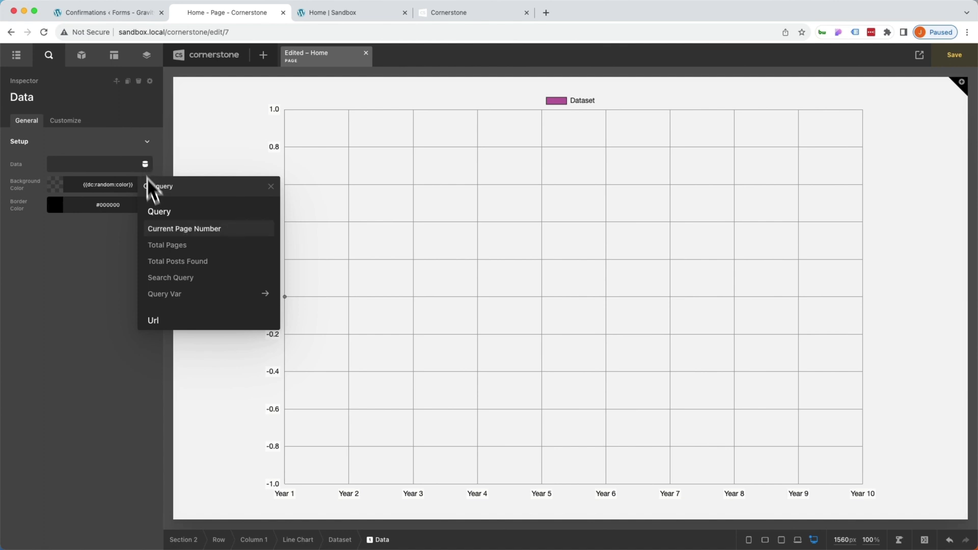
scroll(151, 239, down, 1)
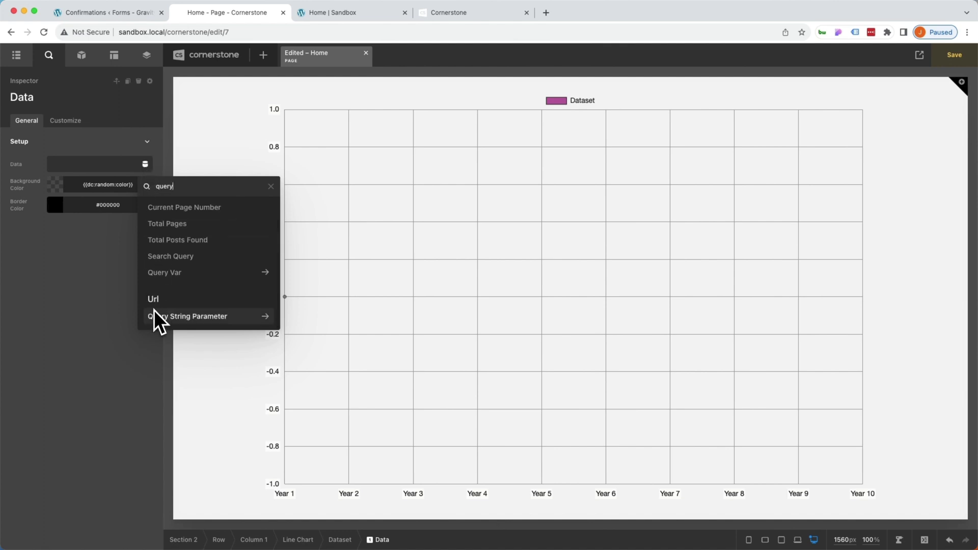
click(174, 318)
click(176, 227)
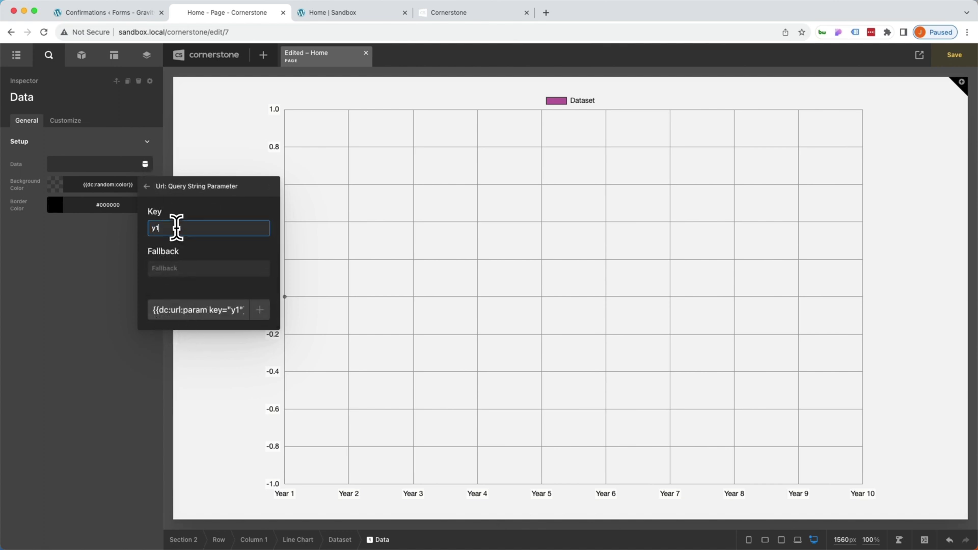
click(259, 310)
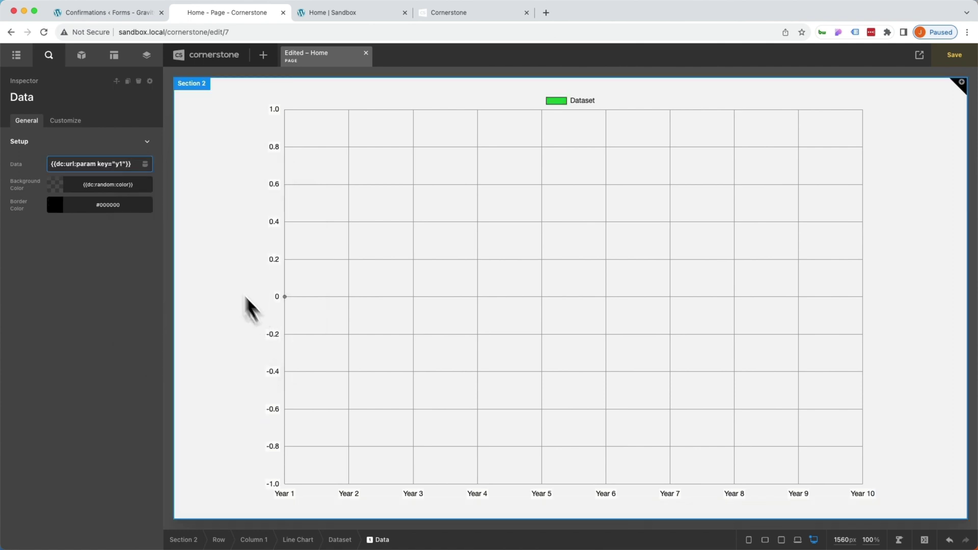
- Set the dataset's Background and Border Color both to rgb(37, 77, 255)
click(92, 185)
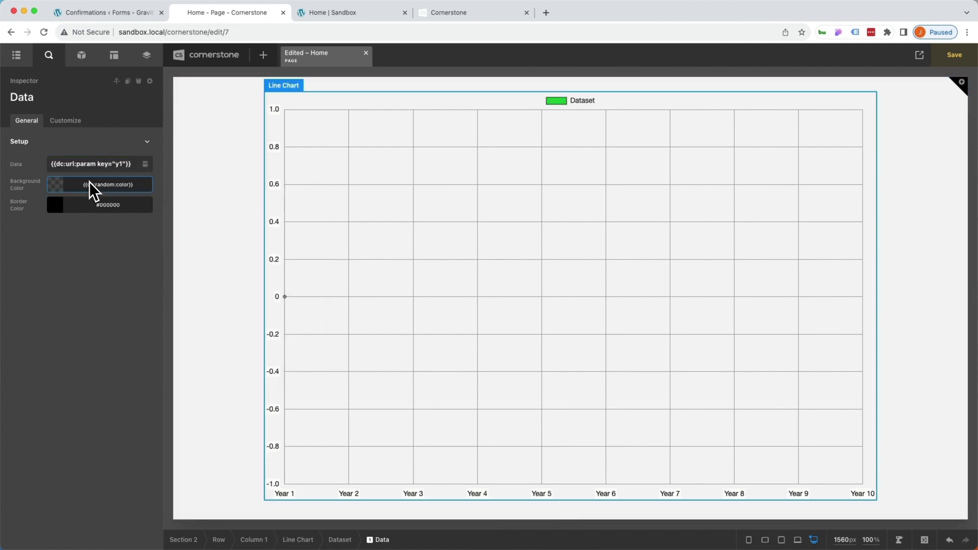
click(114, 319)
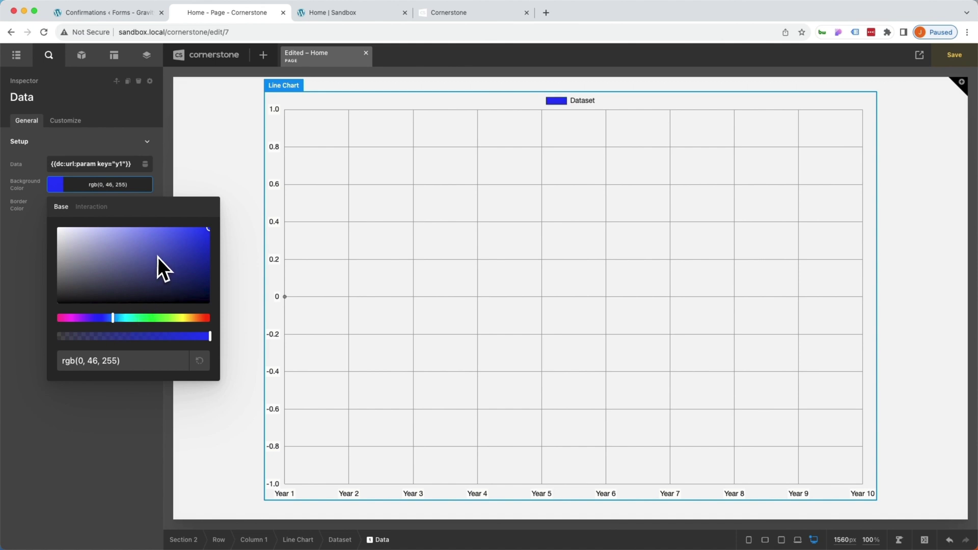
drag(158, 257, 188, 228)
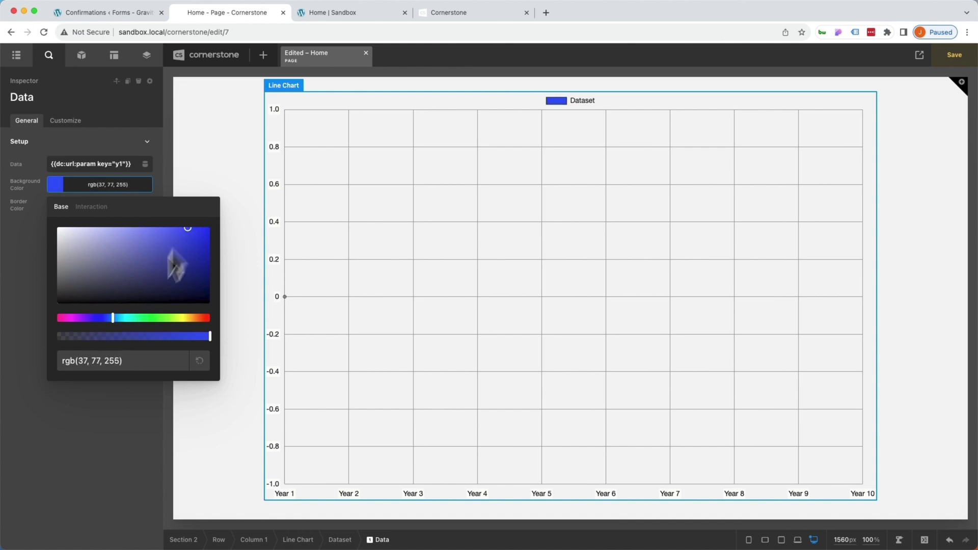
drag(121, 360, 63, 361)
key(ctrl+c)
click(26, 283)
click(66, 207)
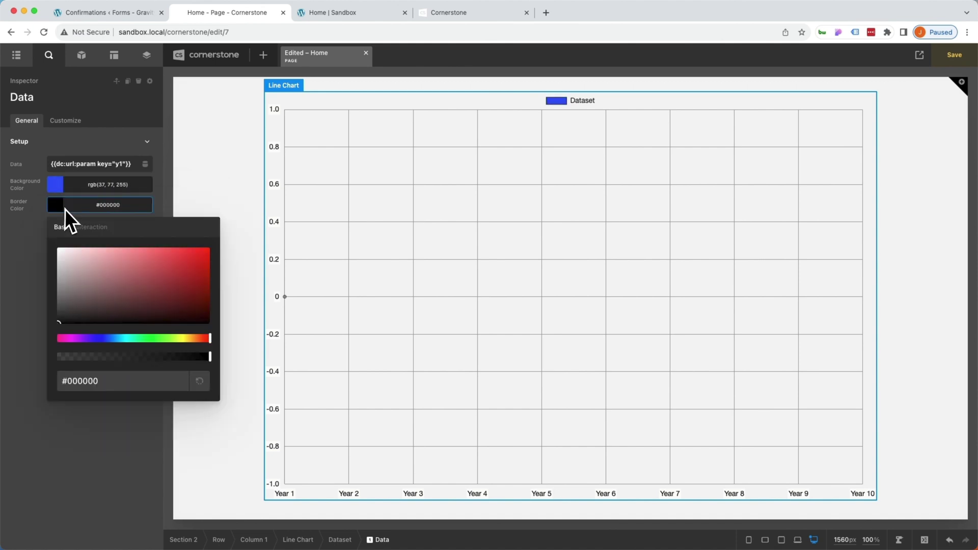
triple_click(93, 381)
key(ctrl+v)
click(33, 296)
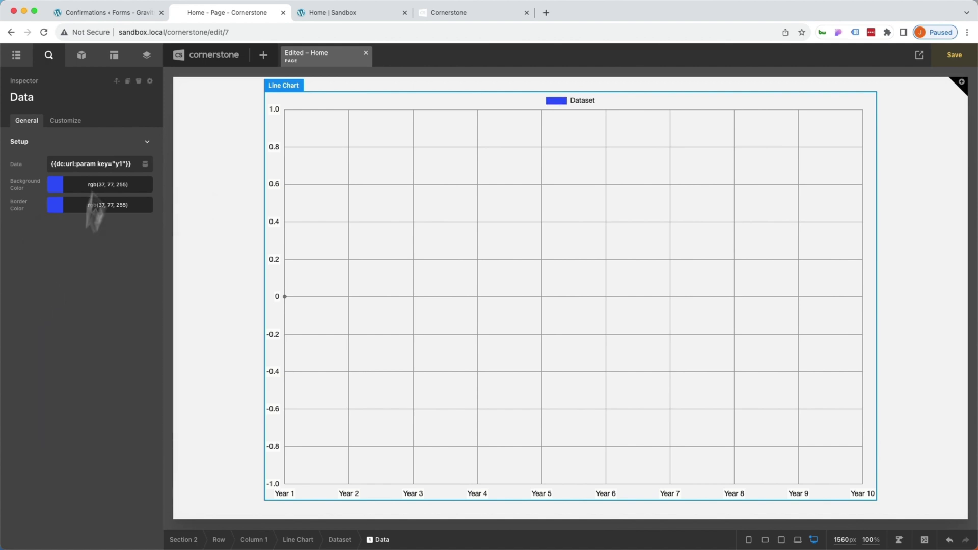
click(117, 81)
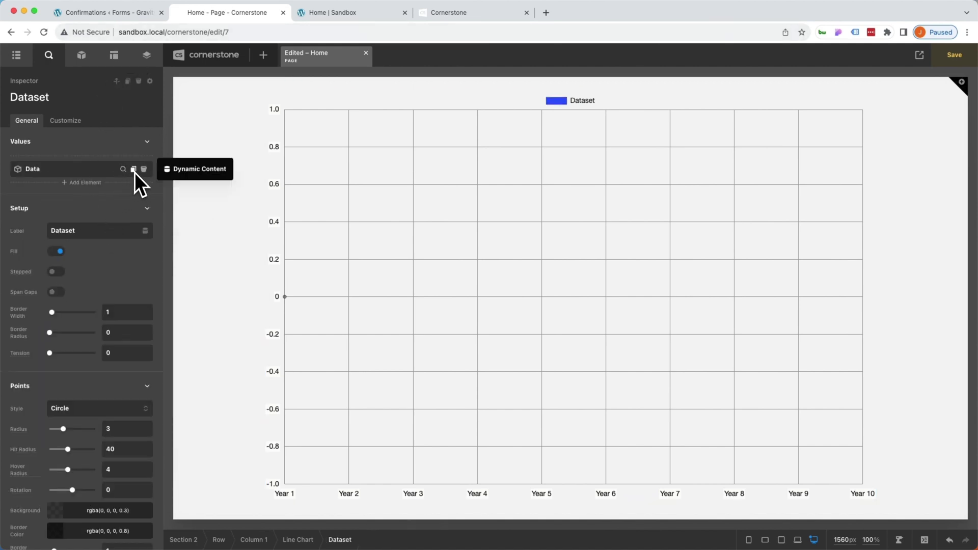
- Duplicate the Data item until the dataset has ten values
click(134, 173)
click(134, 172)
click(133, 172)
click(133, 172)
click(133, 172)
click(132, 172)
click(132, 172)
click(131, 172)
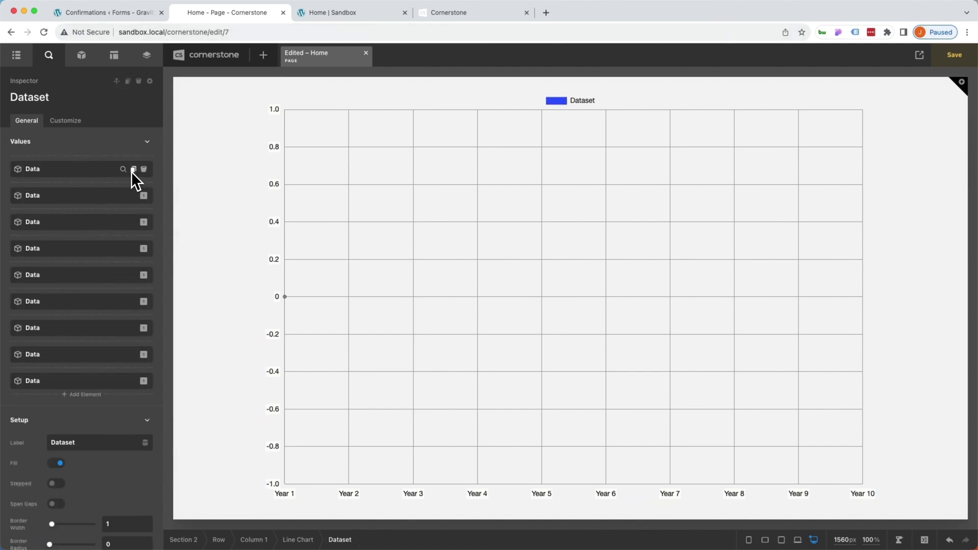
click(130, 172)
- Change each duplicate's query parameter key in turn, y2 through y10
click(110, 197)
click(126, 164)
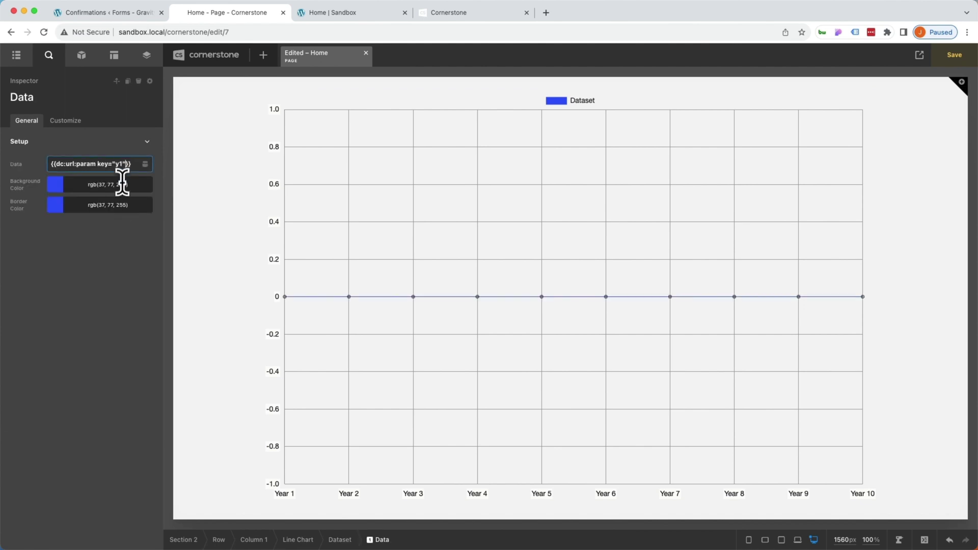
key(Left)
click(113, 86)
click(125, 168)
click(122, 306)
text(0)
click(90, 297)
- Save the Home page with Cmd+S and switch to the live Home page
key(super+s)
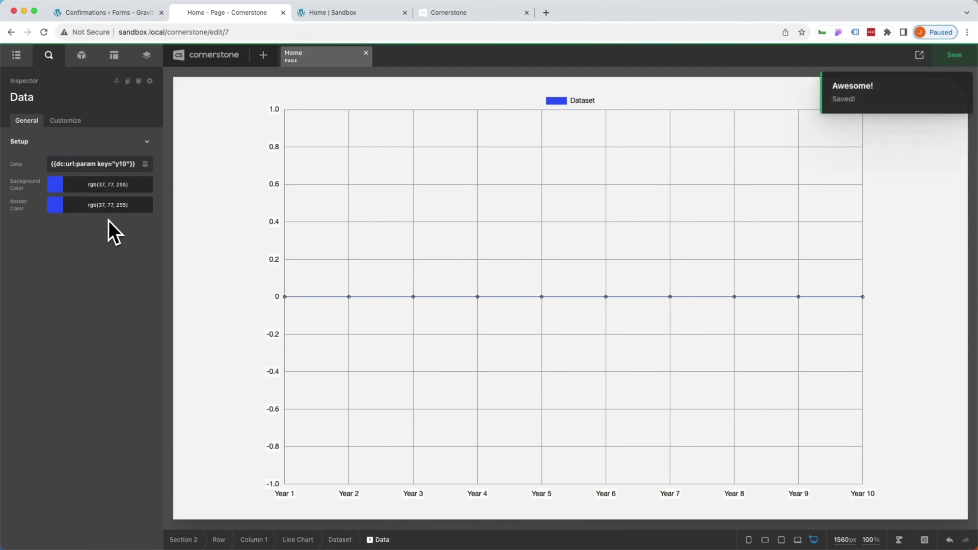
scroll(539, 273, up, 1)
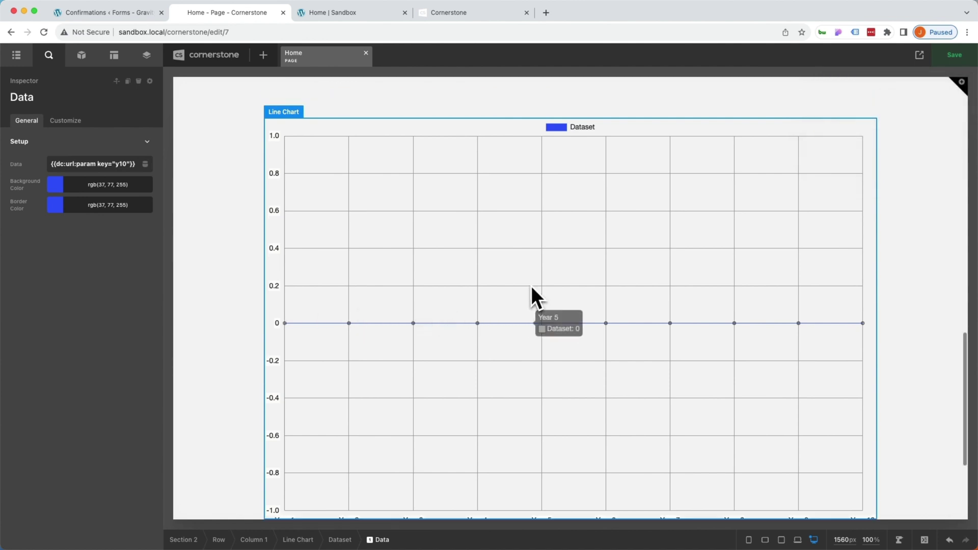
scroll(531, 285, up, 8)
scroll(362, 228, down, 7)
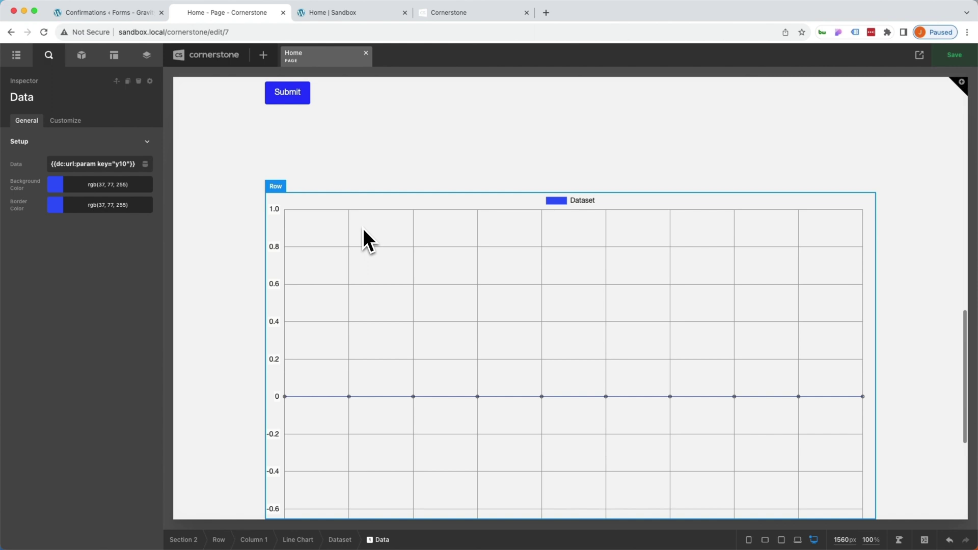
click(336, 13)
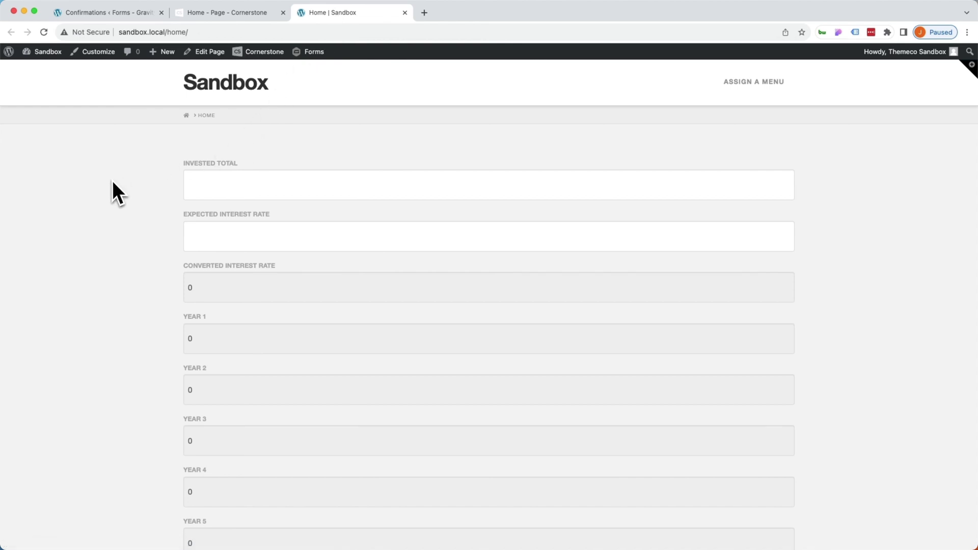
click(201, 186)
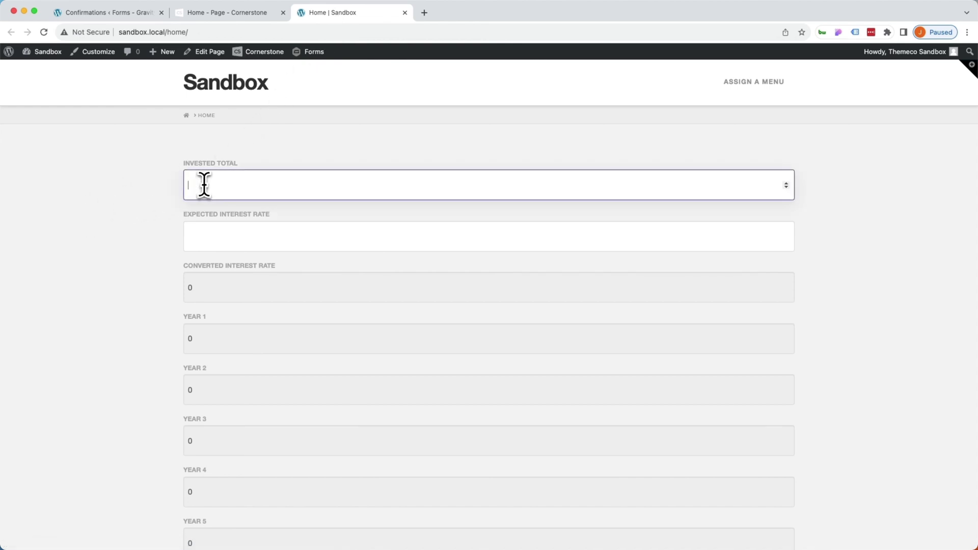
text(10000)
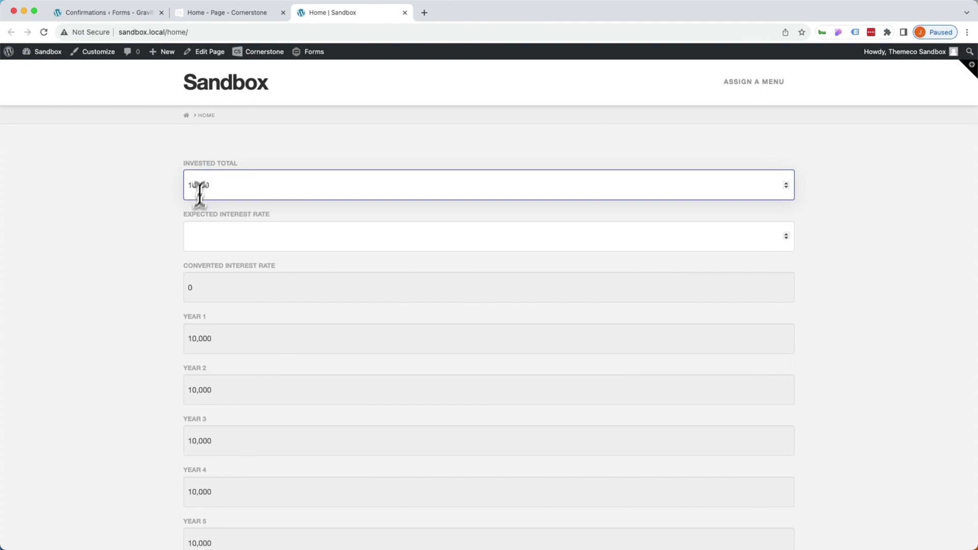
click(220, 240)
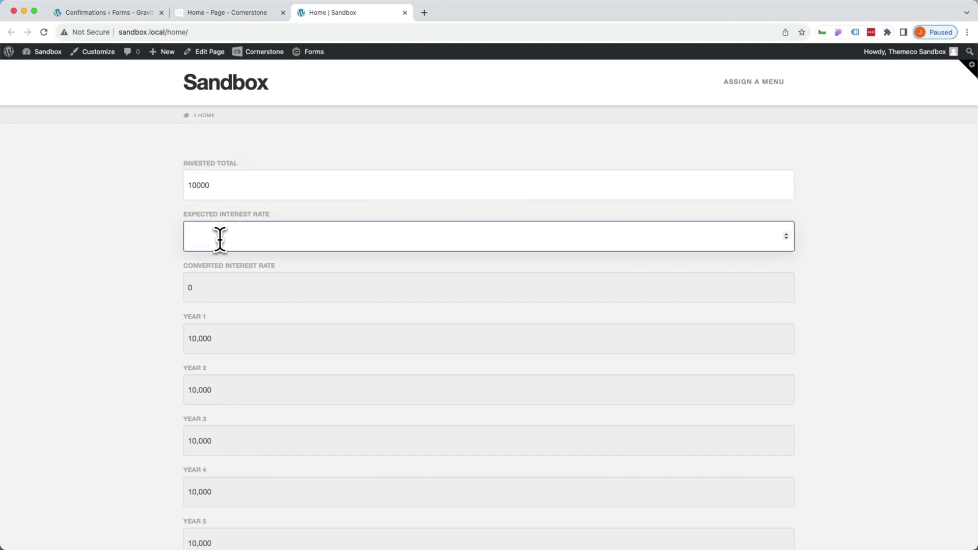
click(177, 285)
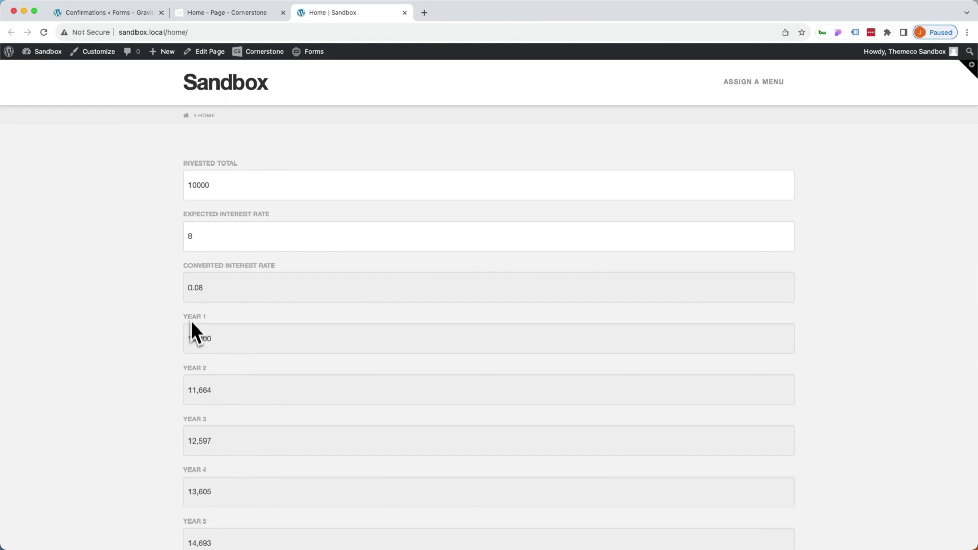
scroll(198, 331, down, 5)
scroll(199, 335, down, 3)
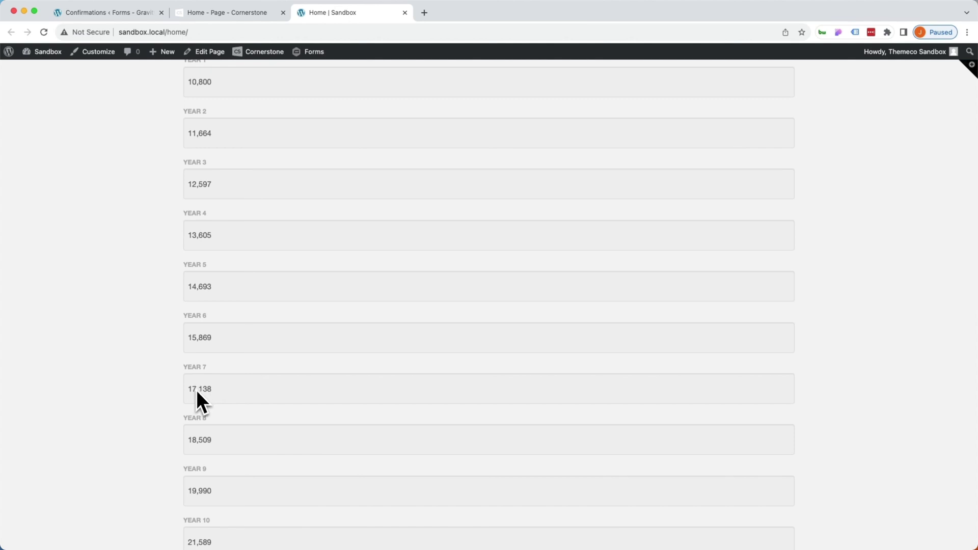
scroll(196, 389, down, 15)
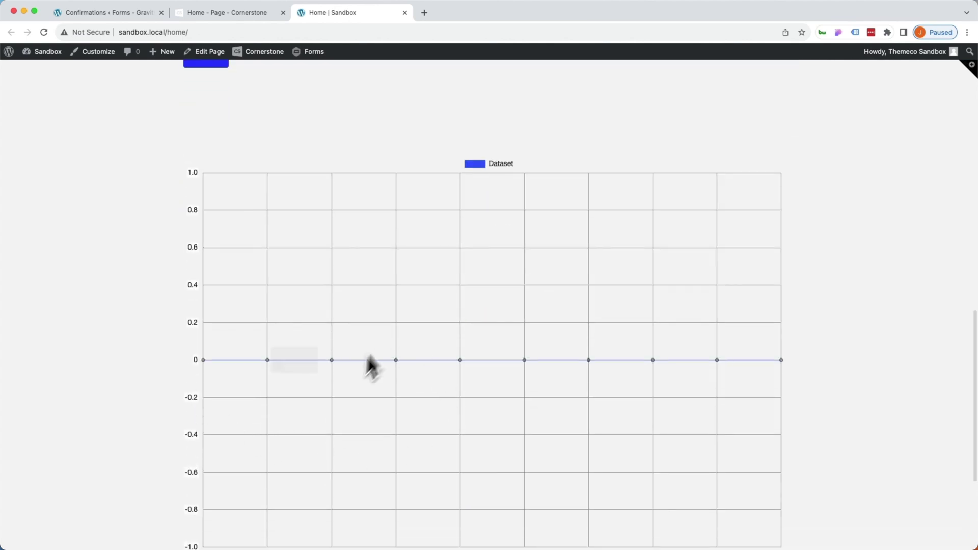
scroll(69, 356, up, 2)
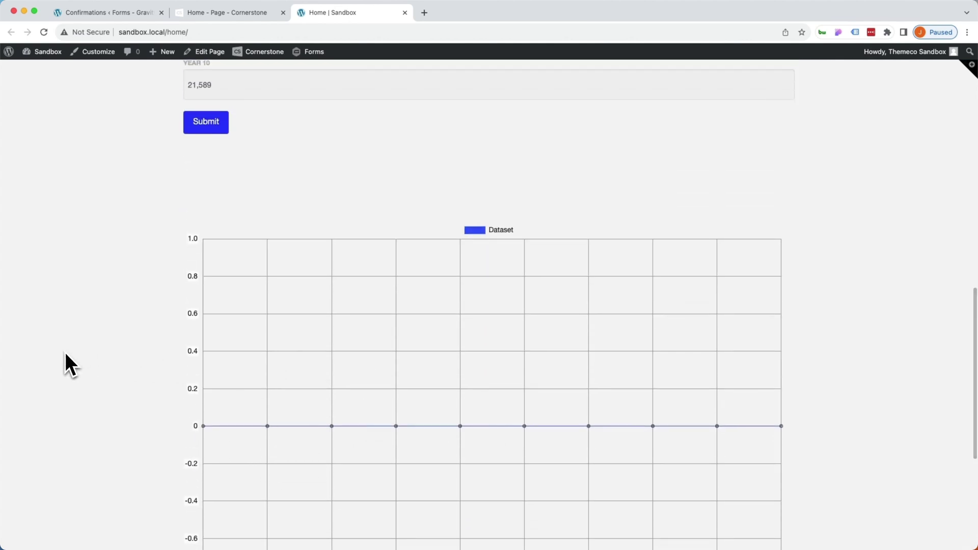
scroll(65, 352, up, 10)
scroll(65, 354, up, 1)
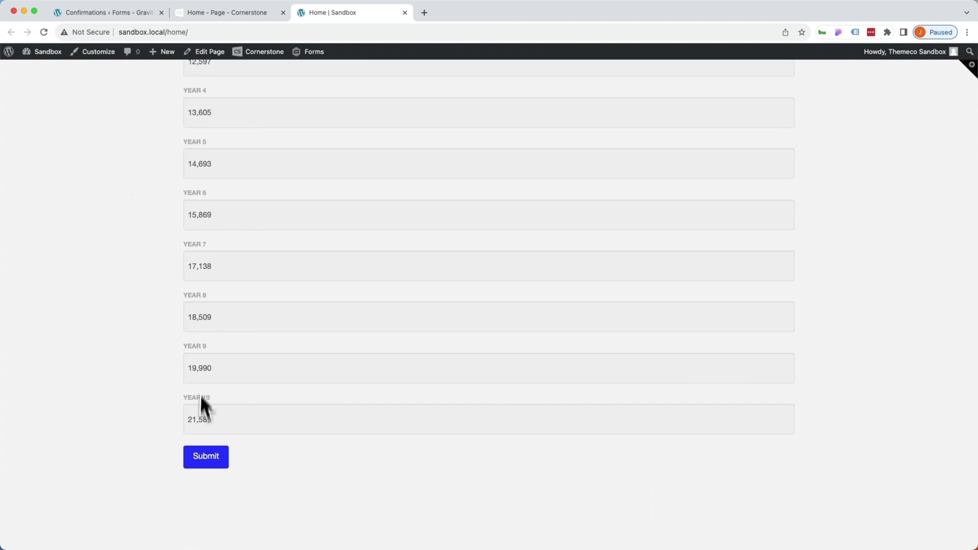
scroll(118, 311, down, 13)
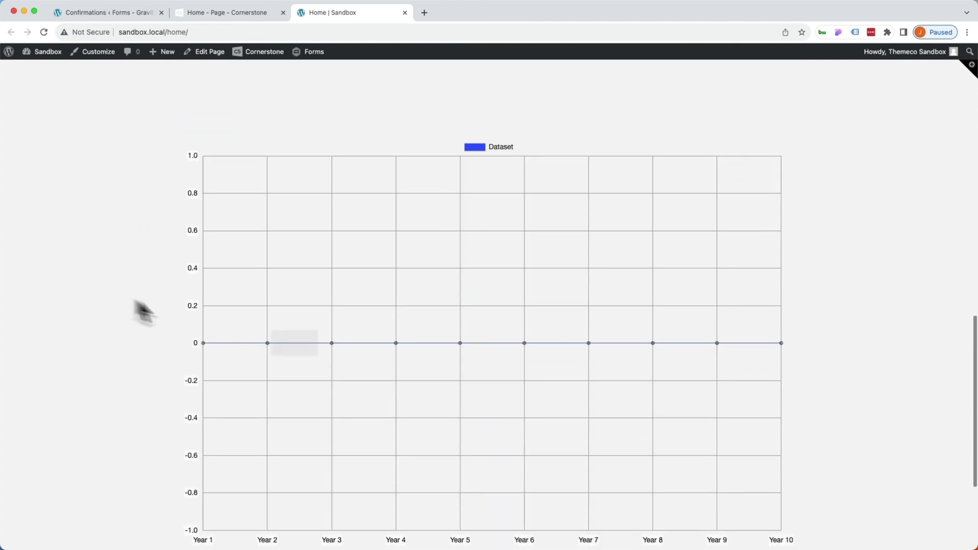
scroll(194, 291, up, 13)
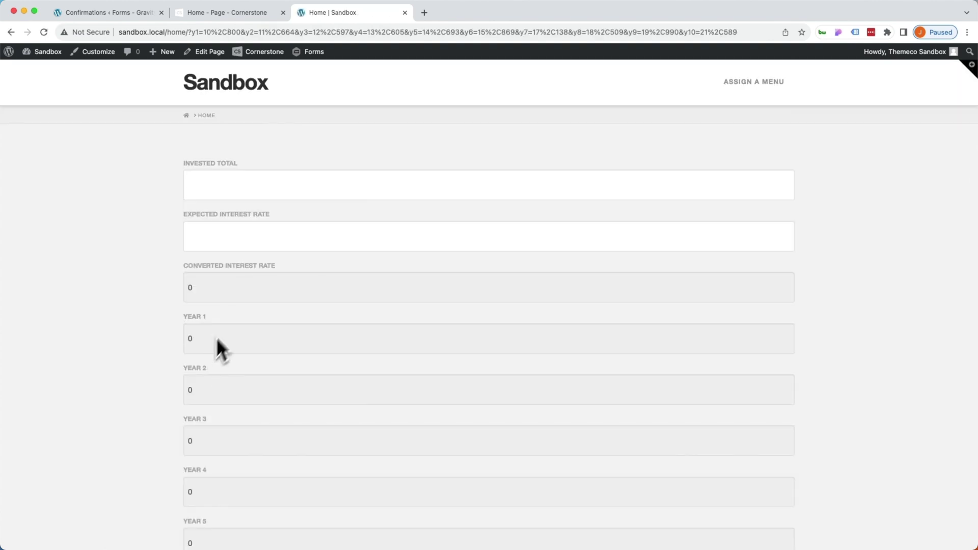
- Inspect the URL's year values, noting commas encoded as %2C, e.g. y1=10%2C800
drag(186, 32, 407, 31)
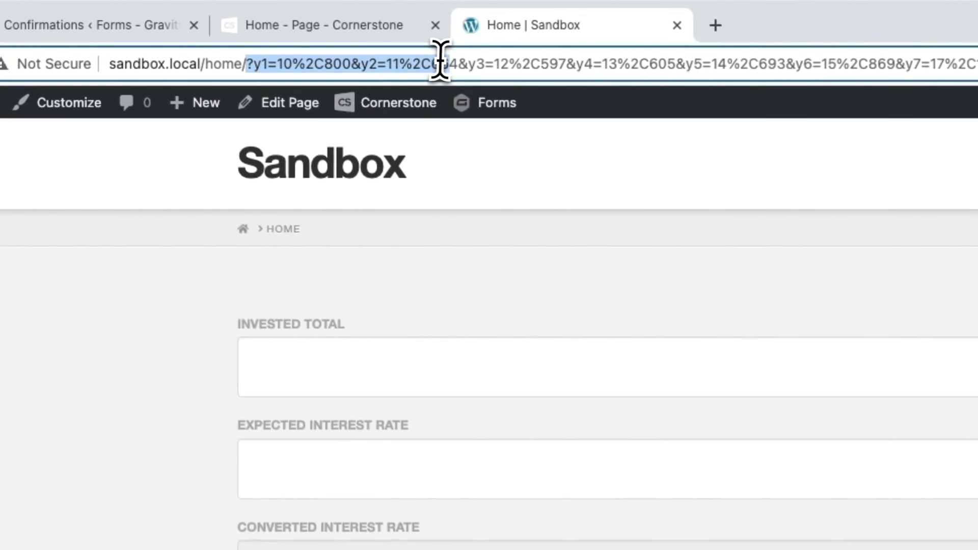
drag(685, 60, 807, 64)
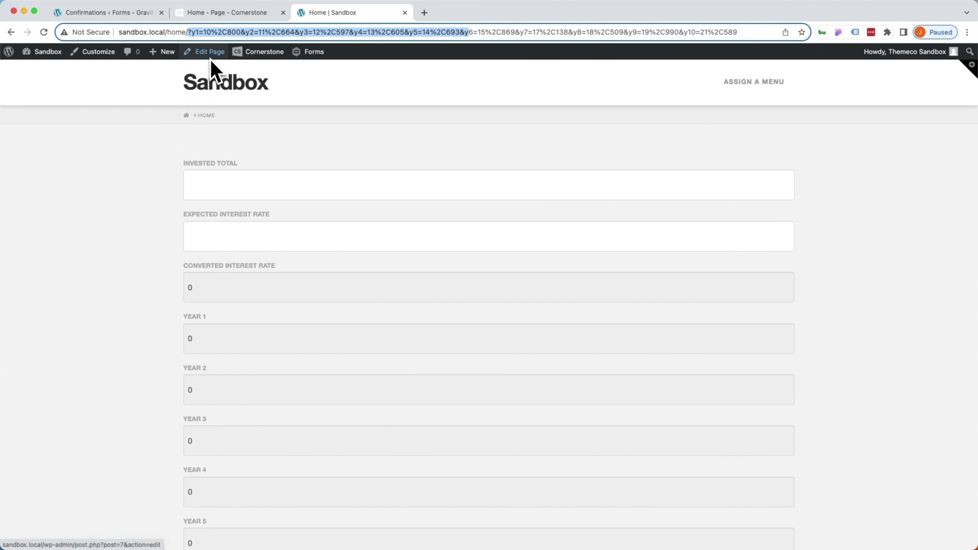
click(209, 31)
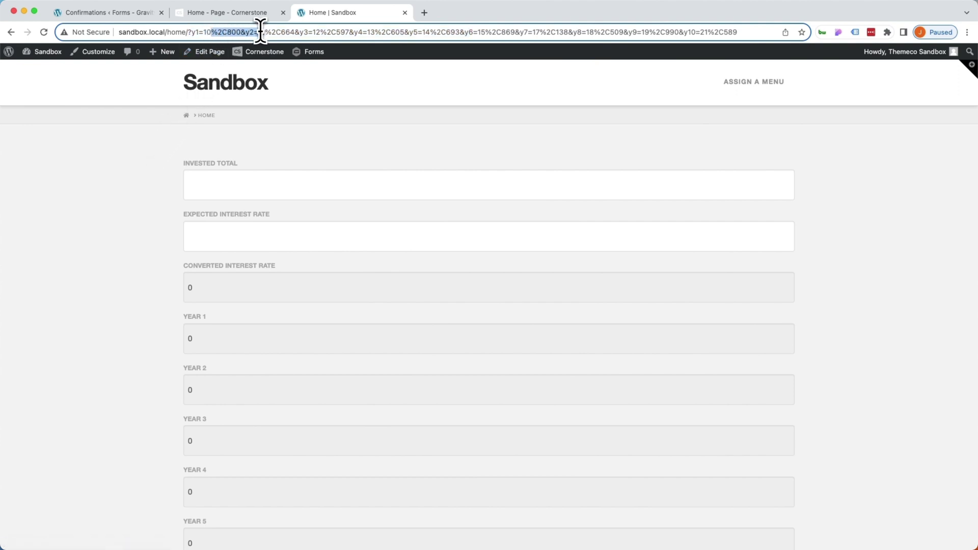
drag(260, 32, 262, 32)
key(super+Tab)
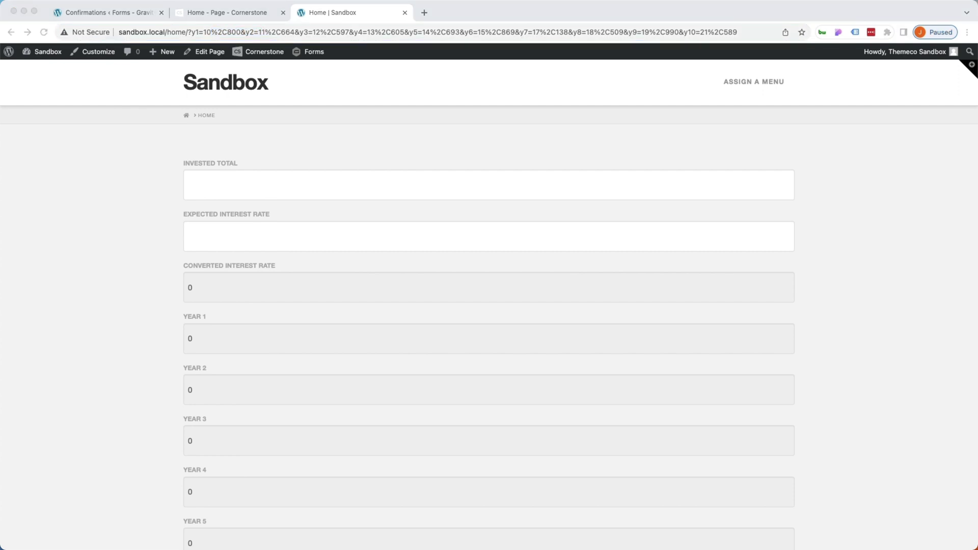
- Open the Pro – Child Theme's functions.php in the Theme File Editor
click(103, 21)
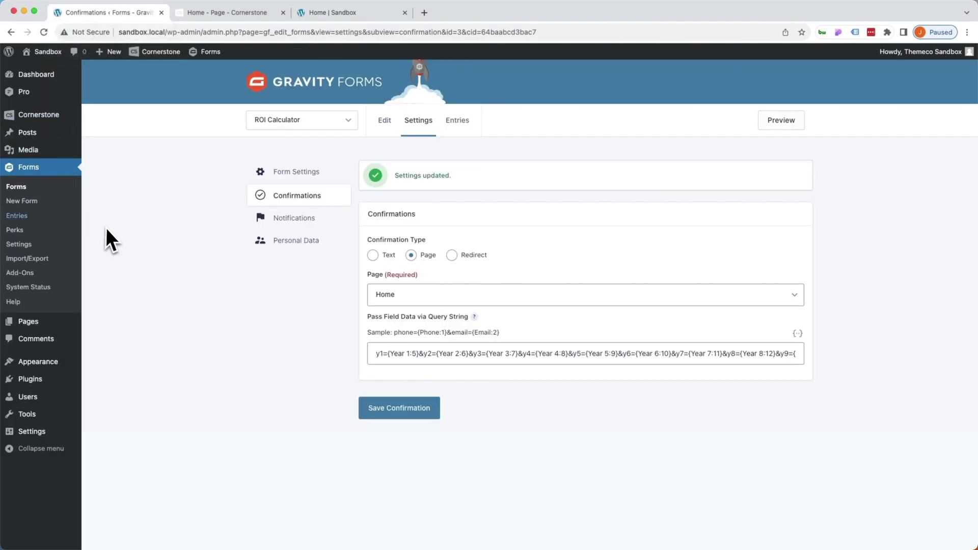
mouse_move(46, 363)
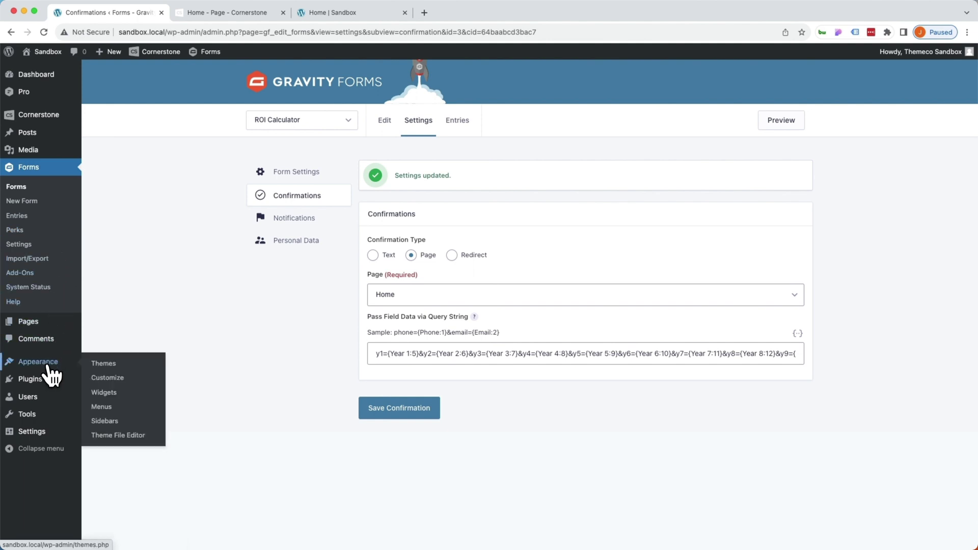
click(105, 436)
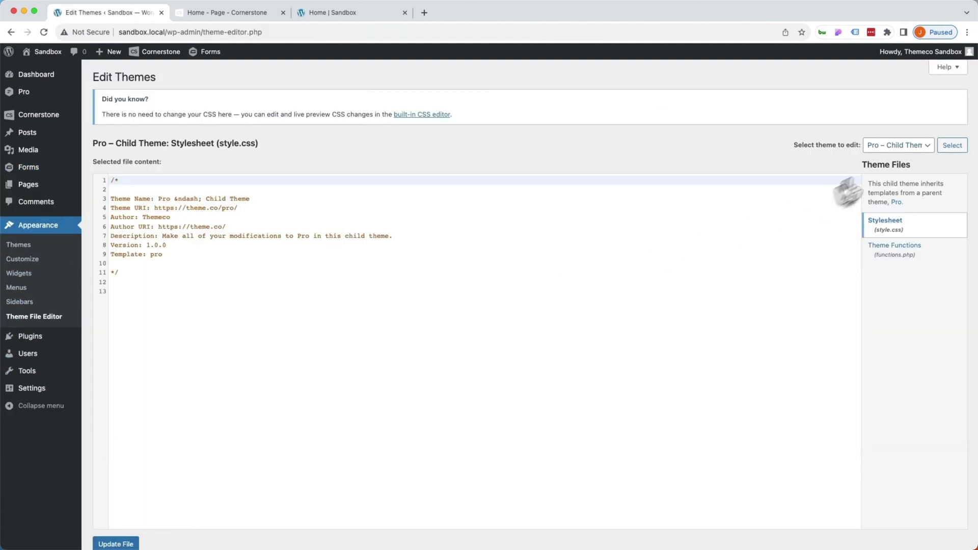
click(900, 146)
click(898, 147)
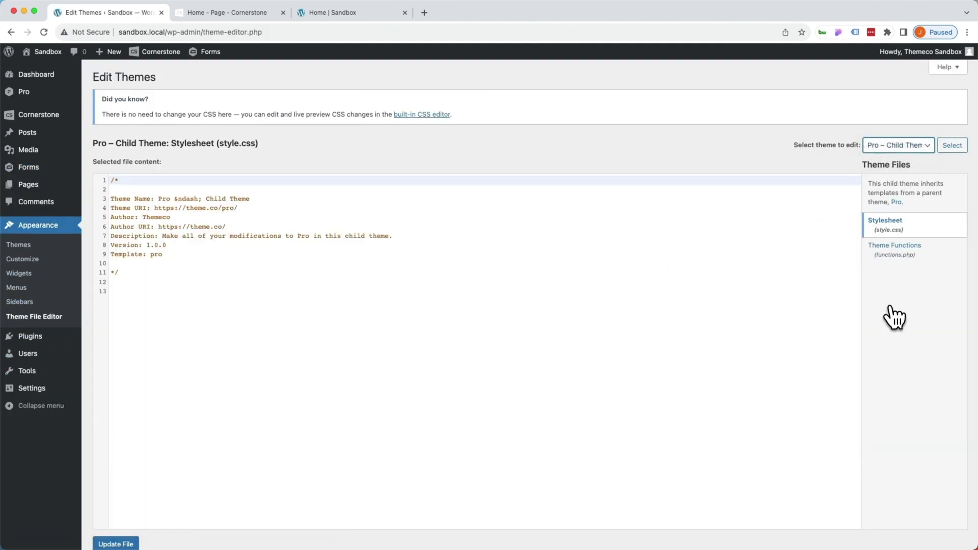
click(899, 260)
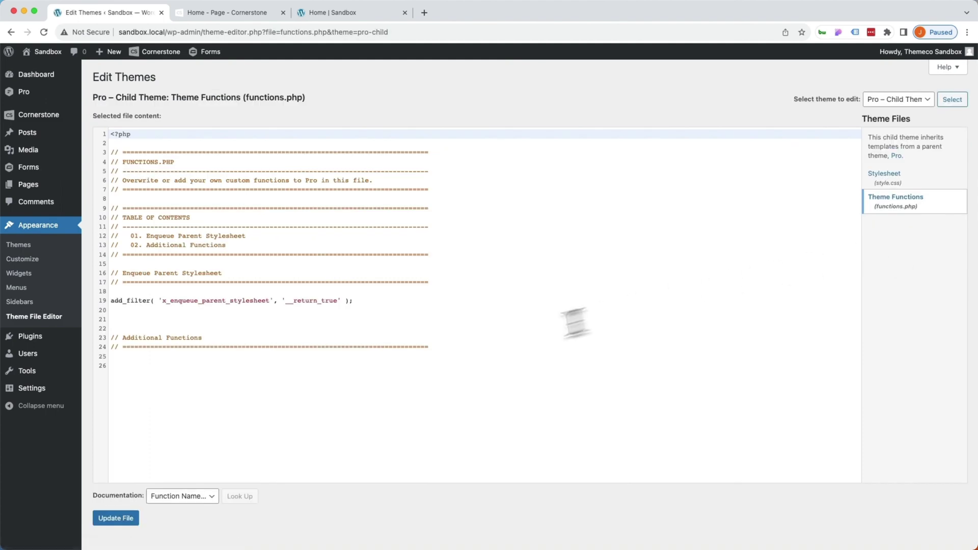
- Paste add_filter('gform_include_thousands_sep_pre_format_number', '__return_false') on line 26 and update the file
click(423, 369)
text(add_filter( 'gform_include_thousands_sep_pre_format_number', '__return_false' );)
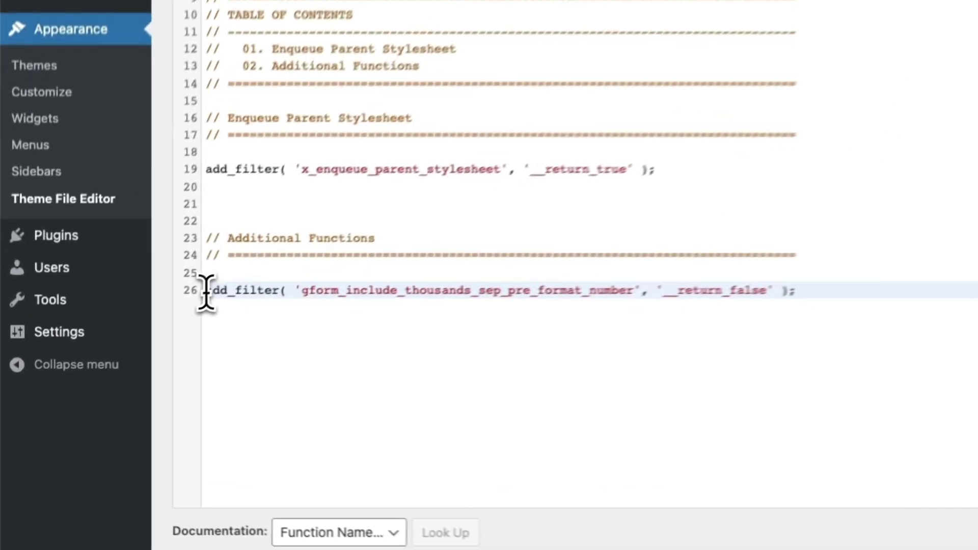
drag(207, 292, 843, 277)
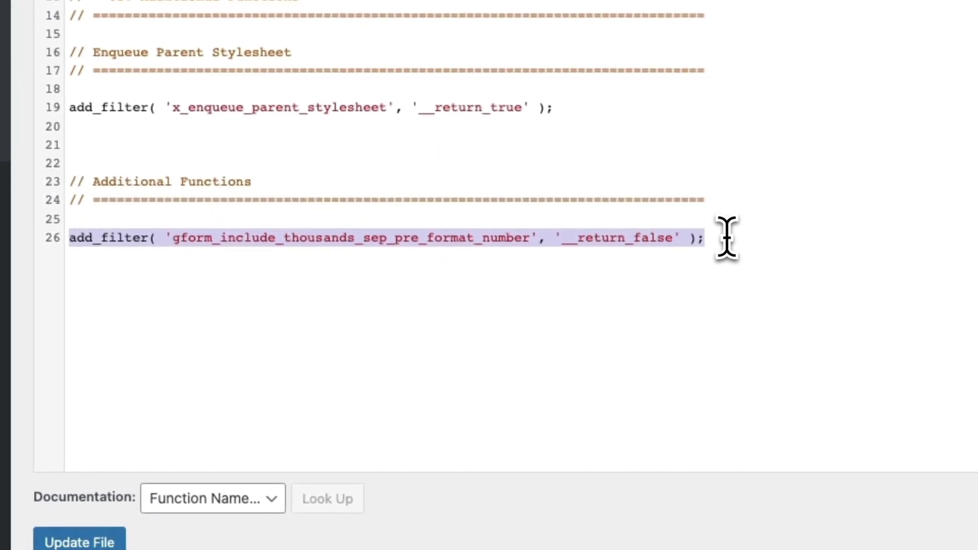
click(874, 278)
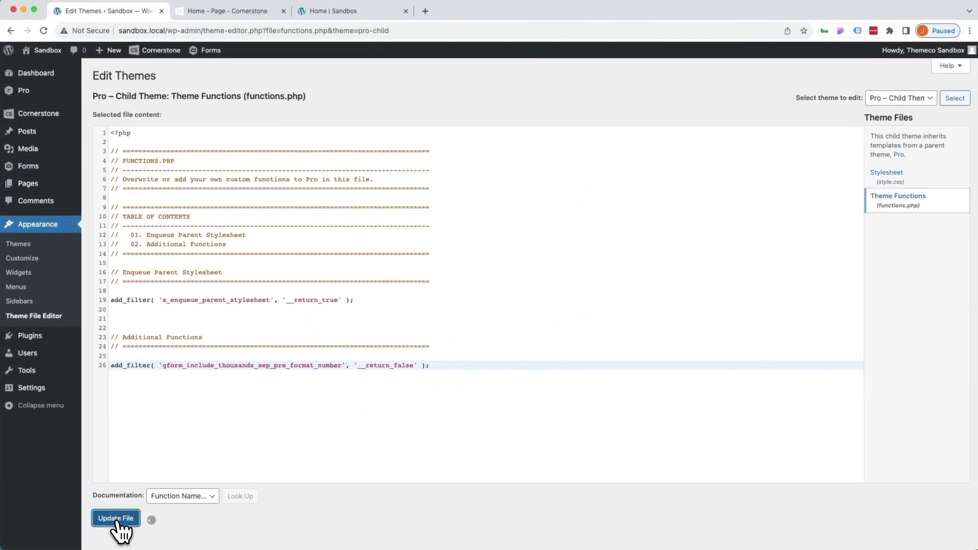
click(79, 541)
click(310, 14)
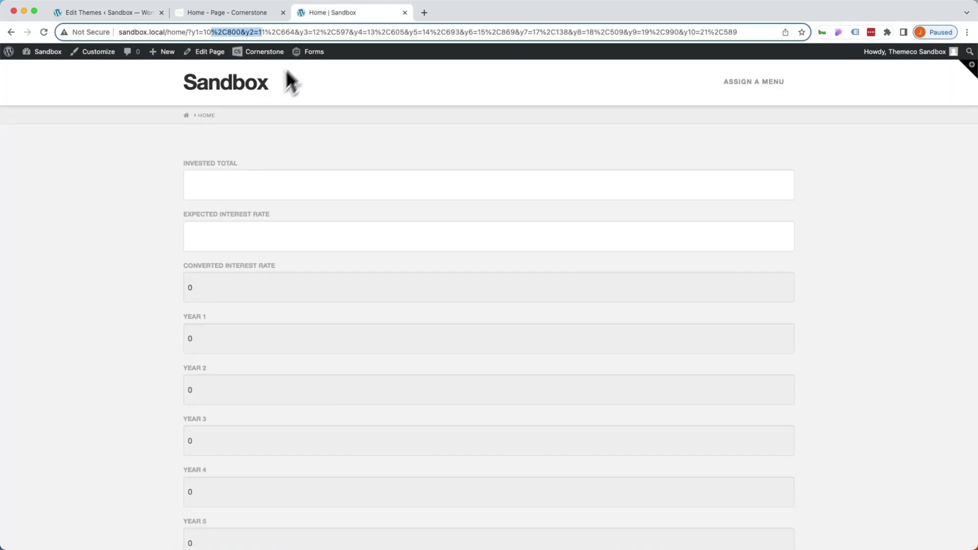
- Resubmit with 10000 invested at 8%, confirming plain URL values through y10=21589
key(super+r)
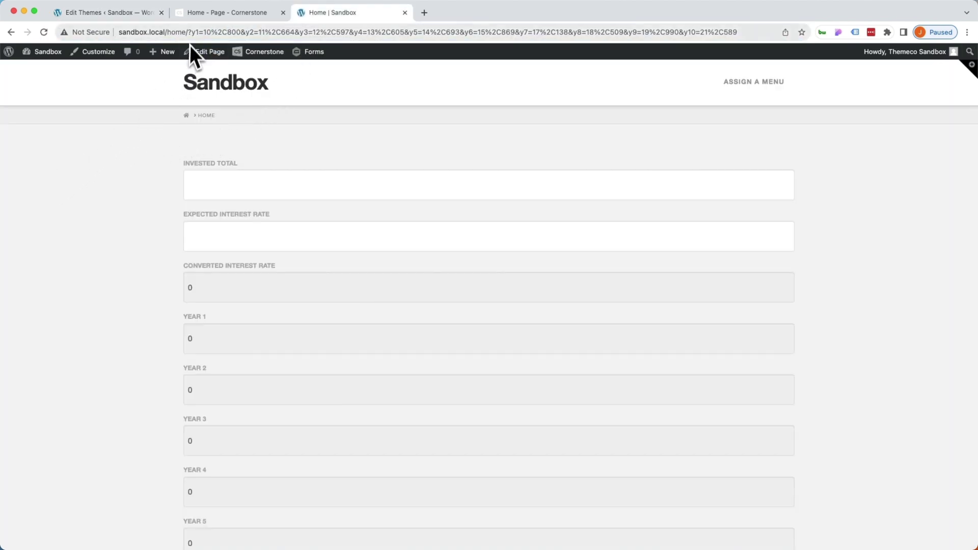
click(193, 181)
text(10000)
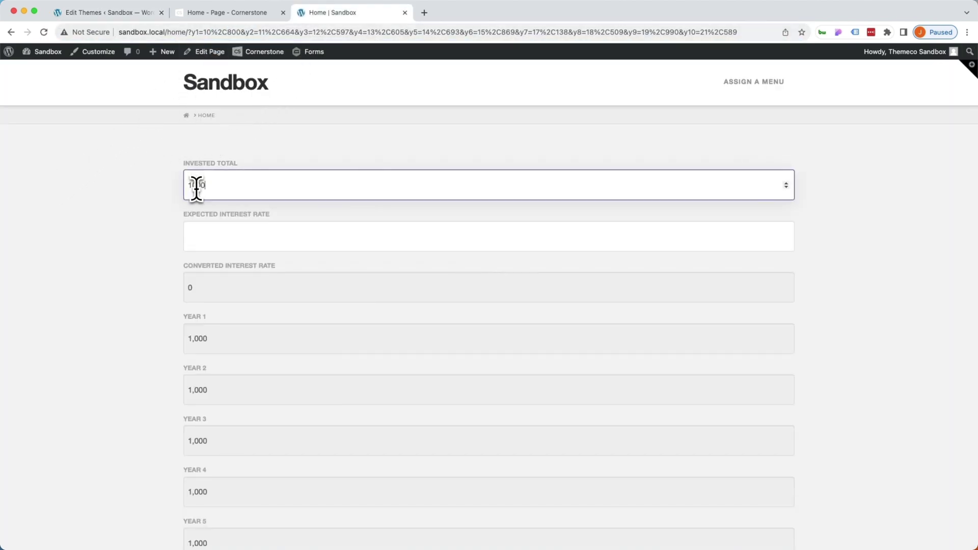
key(Tab)
text(8)
key(Tab)
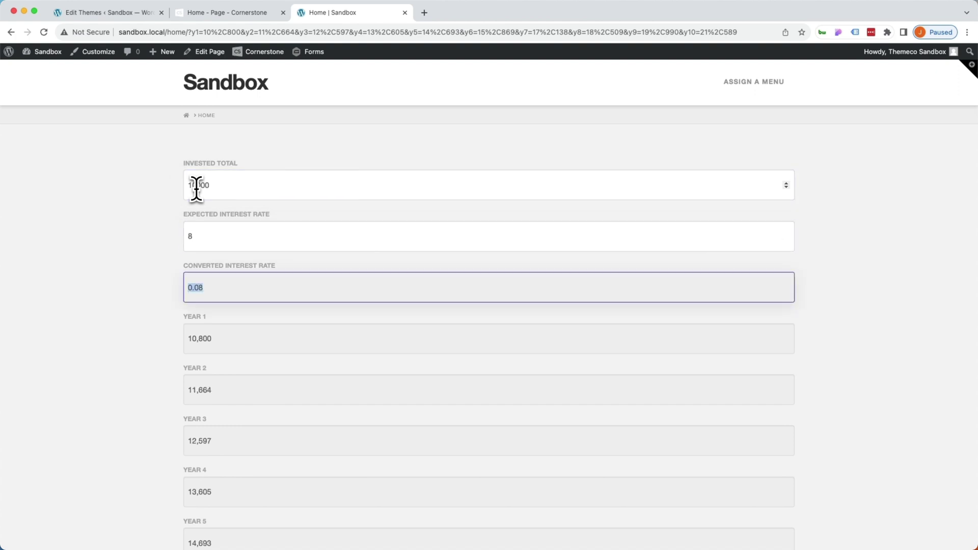
scroll(211, 219, down, 5)
scroll(200, 265, down, 5)
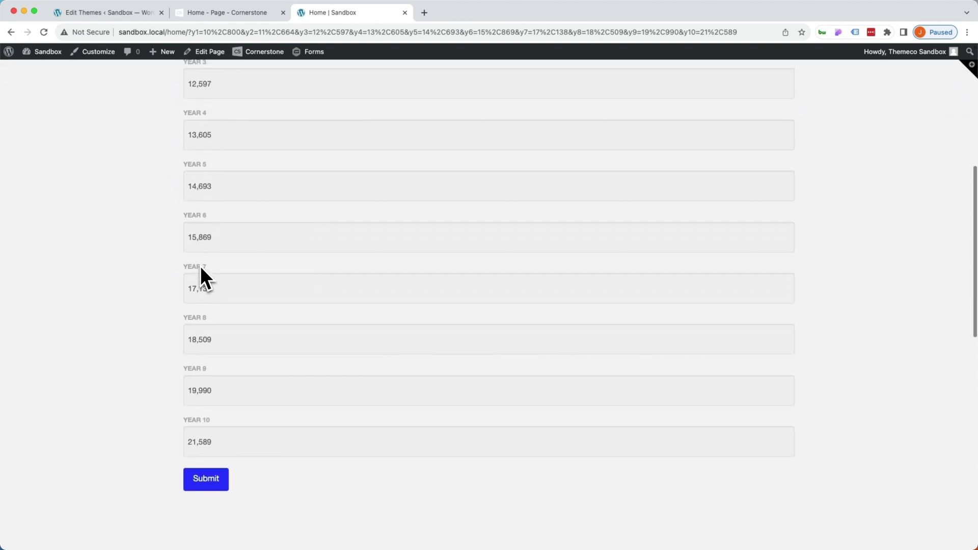
click(204, 397)
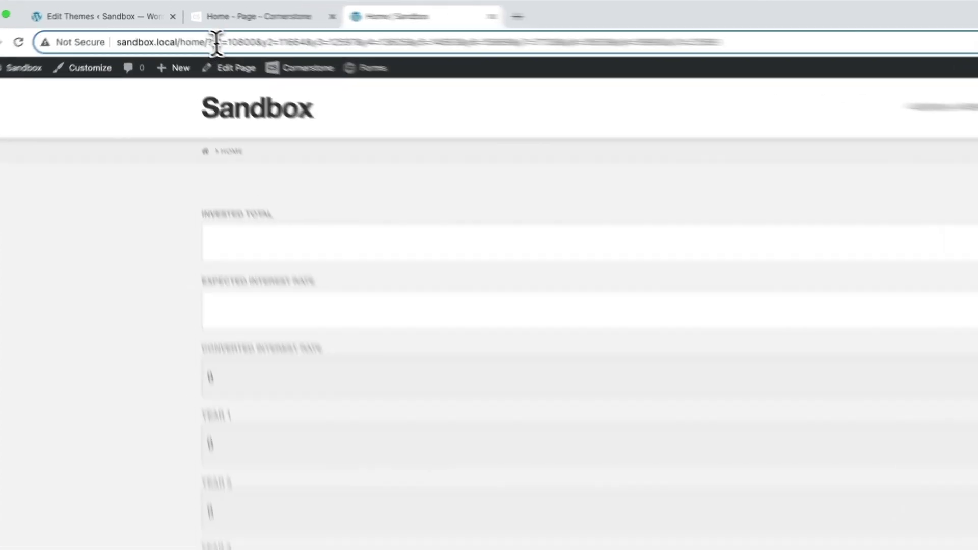
drag(216, 42, 721, 44)
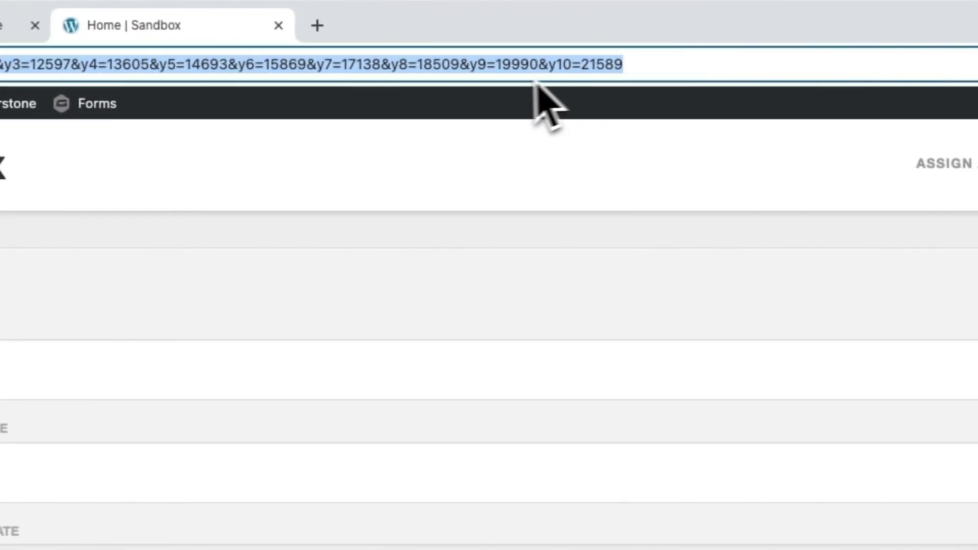
click(91, 168)
scroll(101, 163, down, 4)
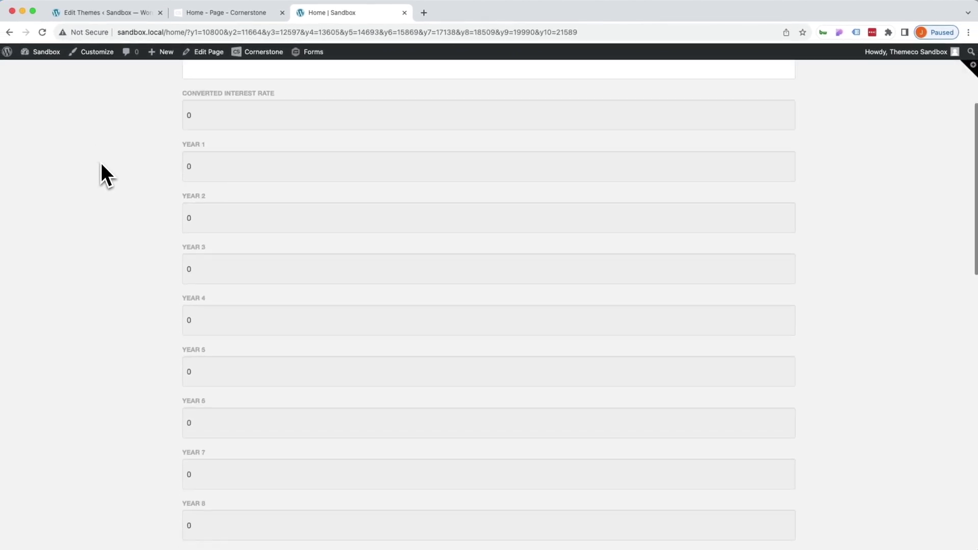
scroll(101, 163, down, 15)
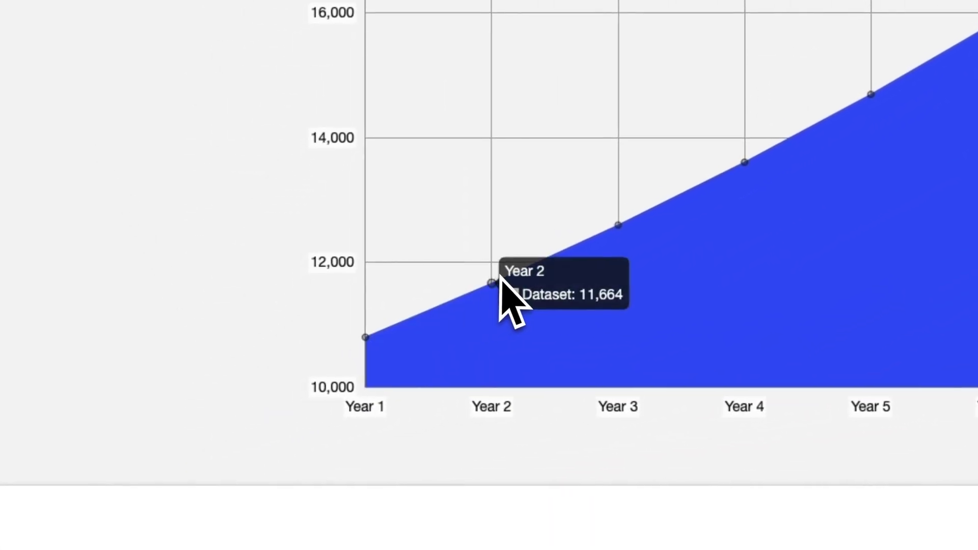
mouse_move(616, 229)
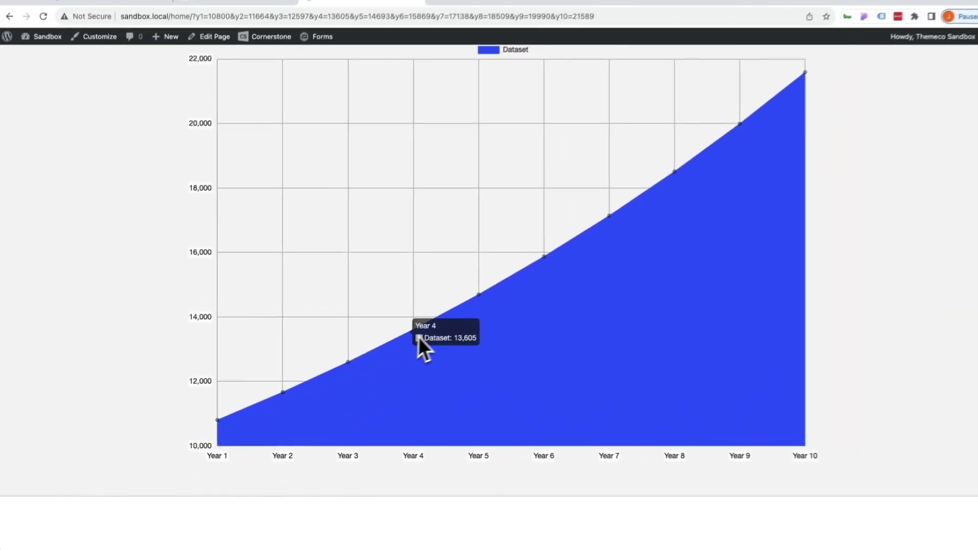
mouse_move(600, 243)
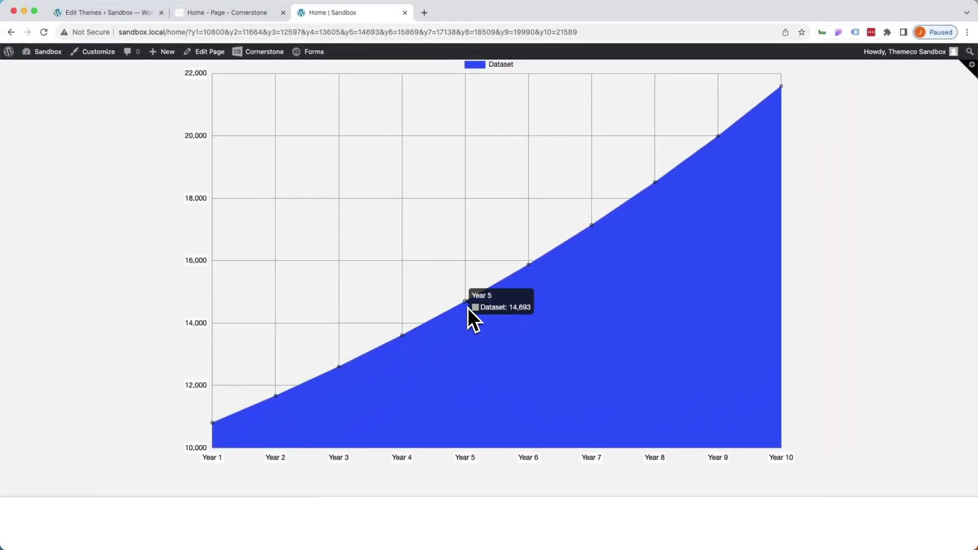